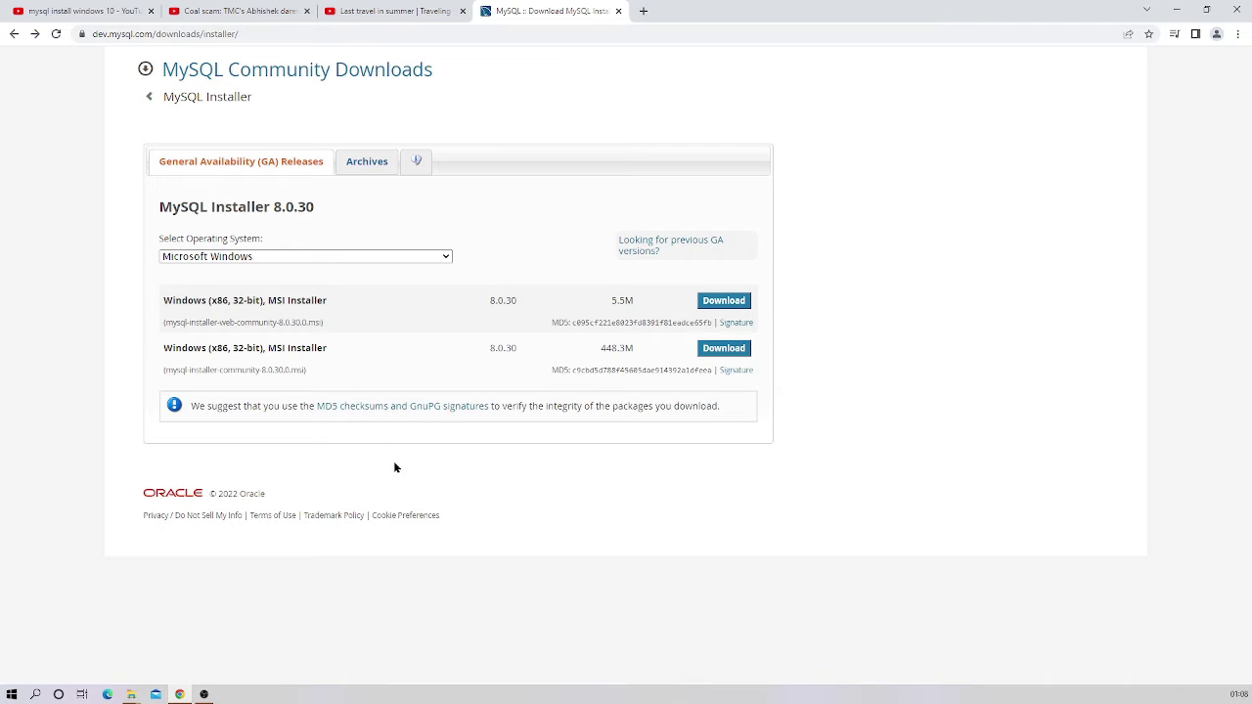
Switch to the MYSQL WORKBENCH folder in File Explorer and launch the mysql-installer-web-community-8.0.29.0 package
mouse_move(133, 697)
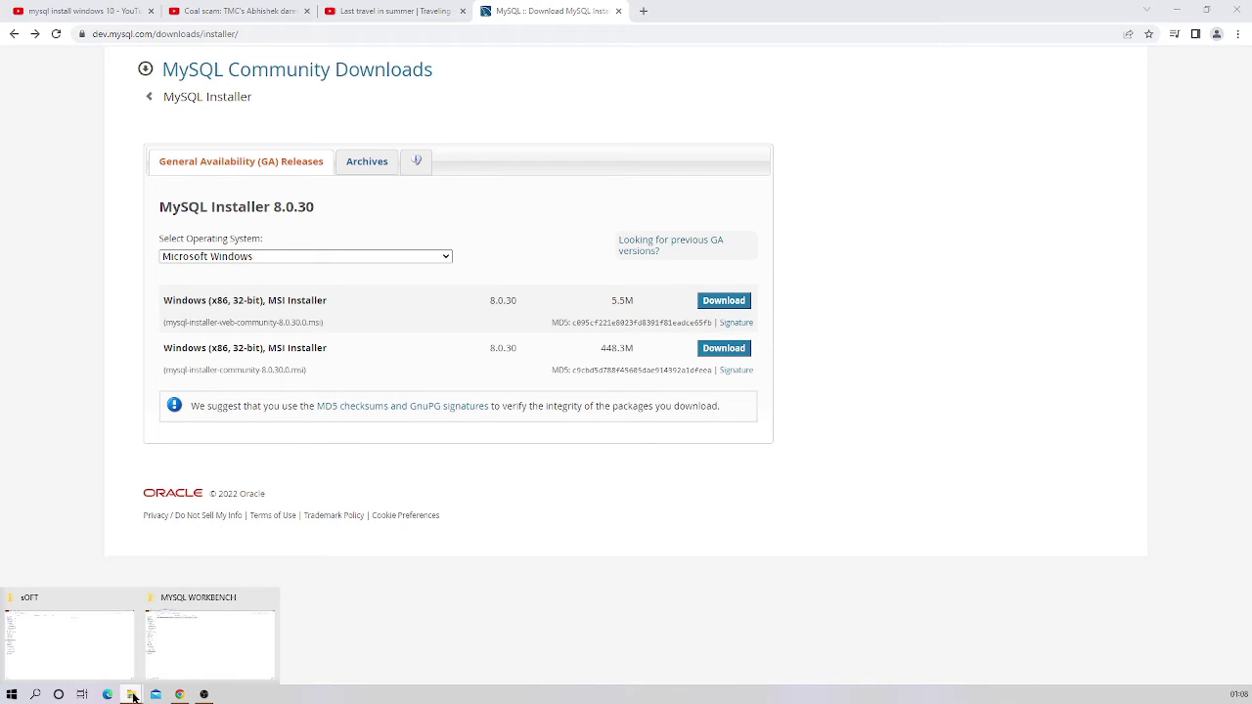
left_click(190, 634)
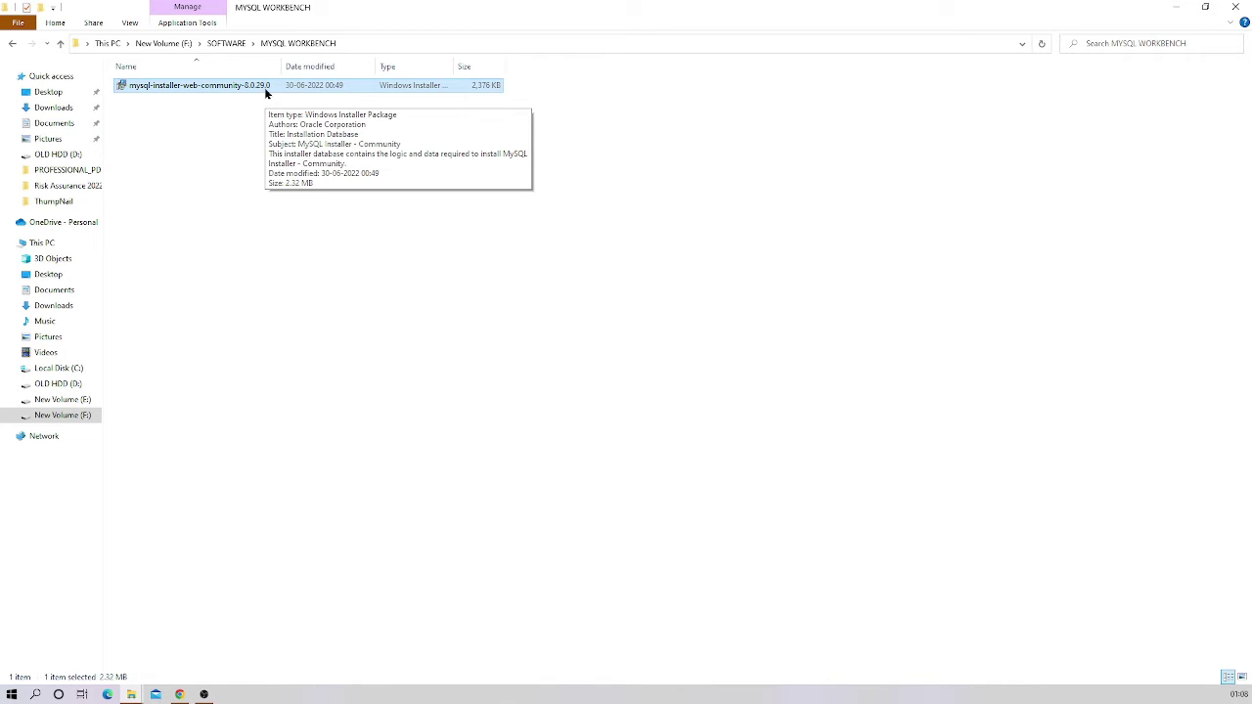
left_click(233, 126)
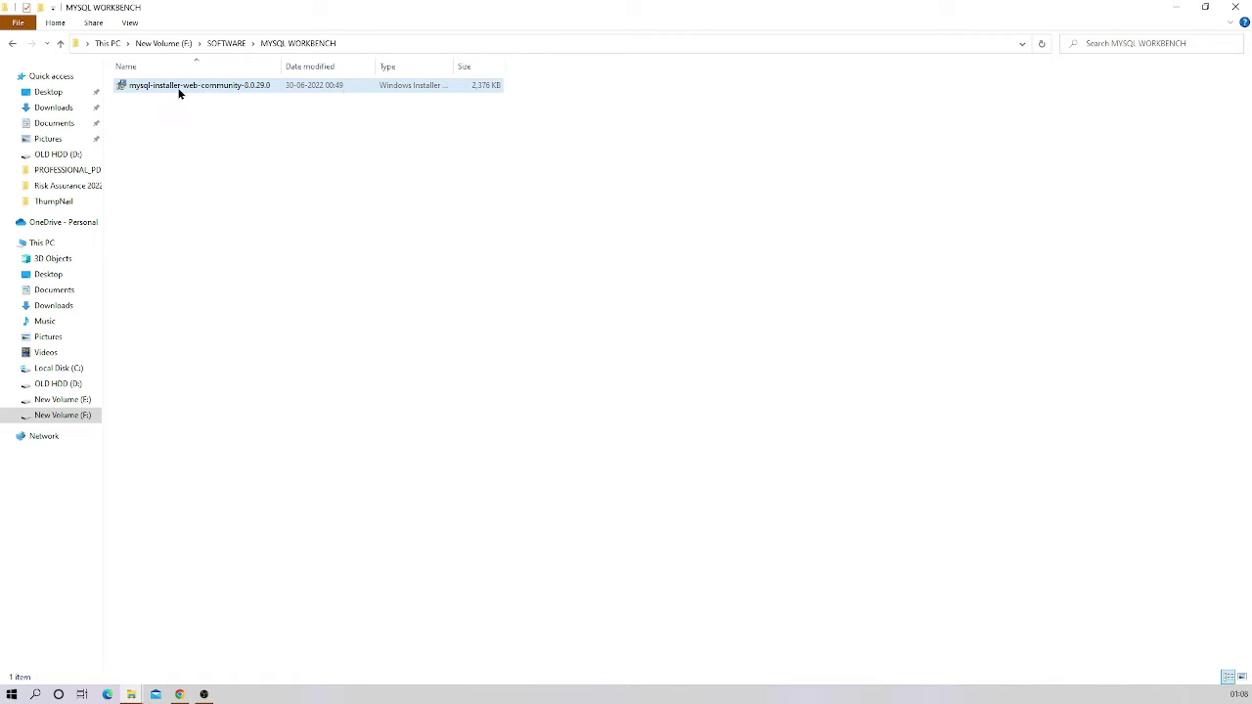
double_click(252, 86)
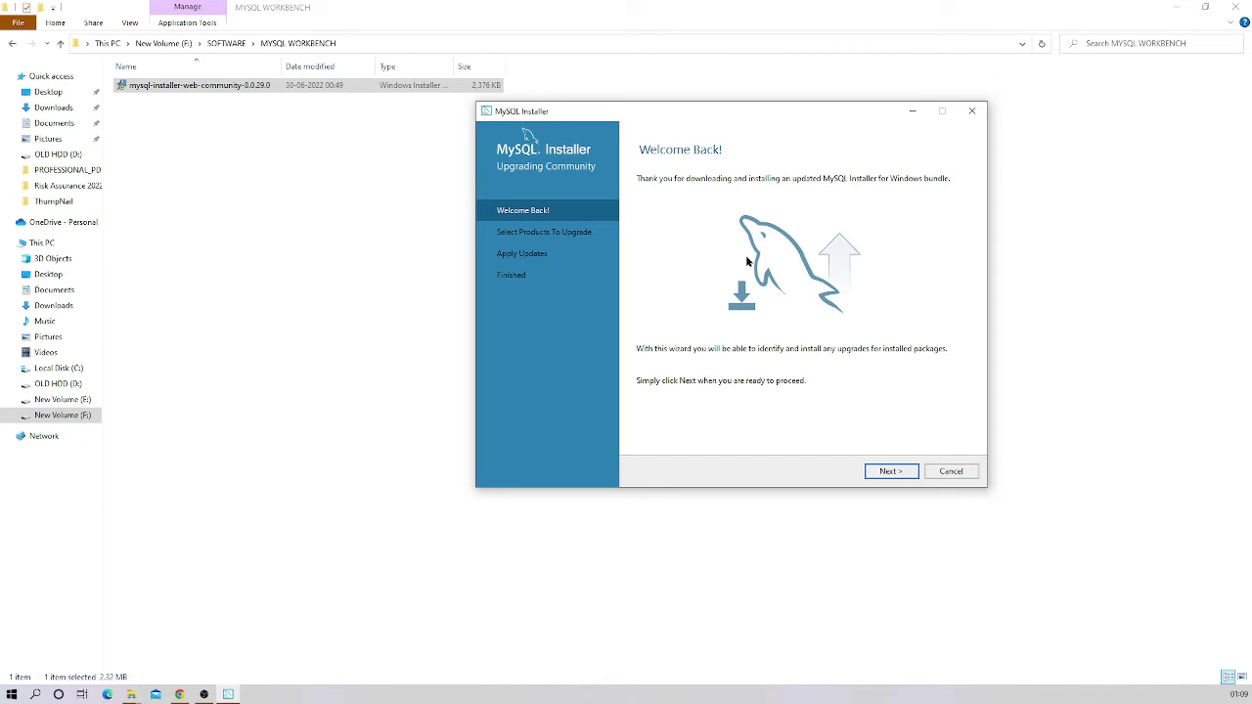
Upgrade the installed MySQL Server and MySQL Shell to version 8.0.30 and return to the installer window
left_click(889, 473)
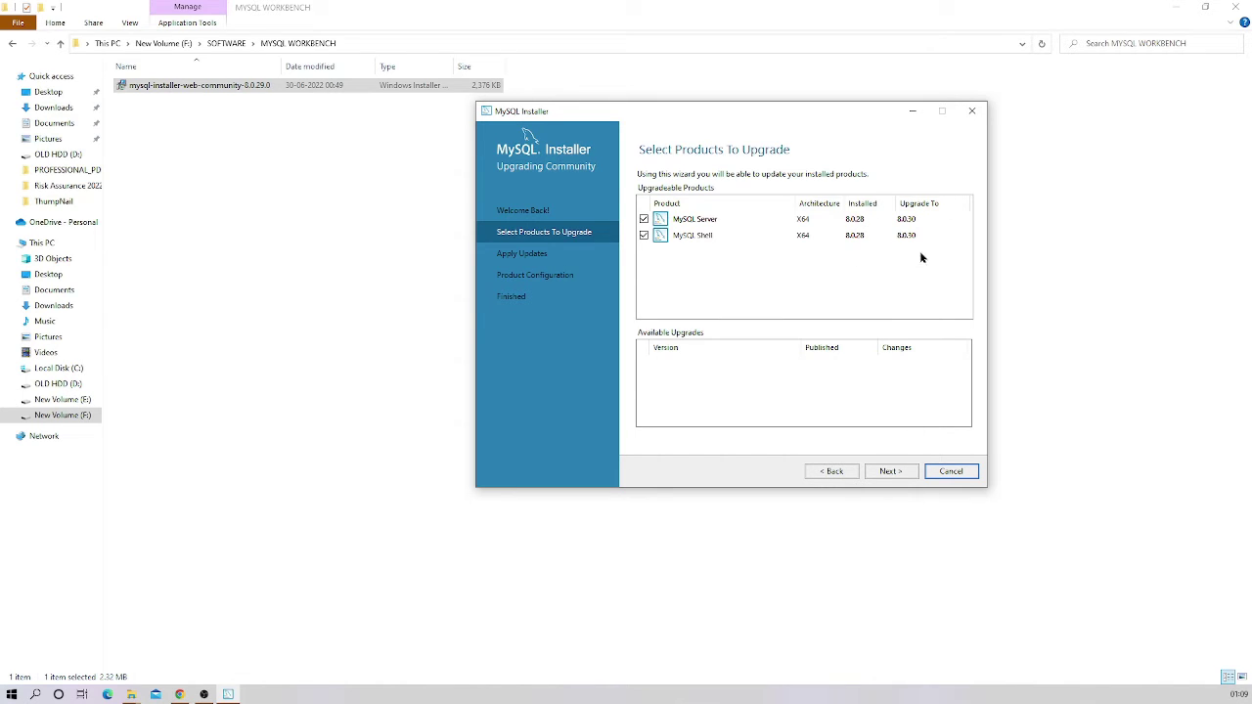
left_click(897, 473)
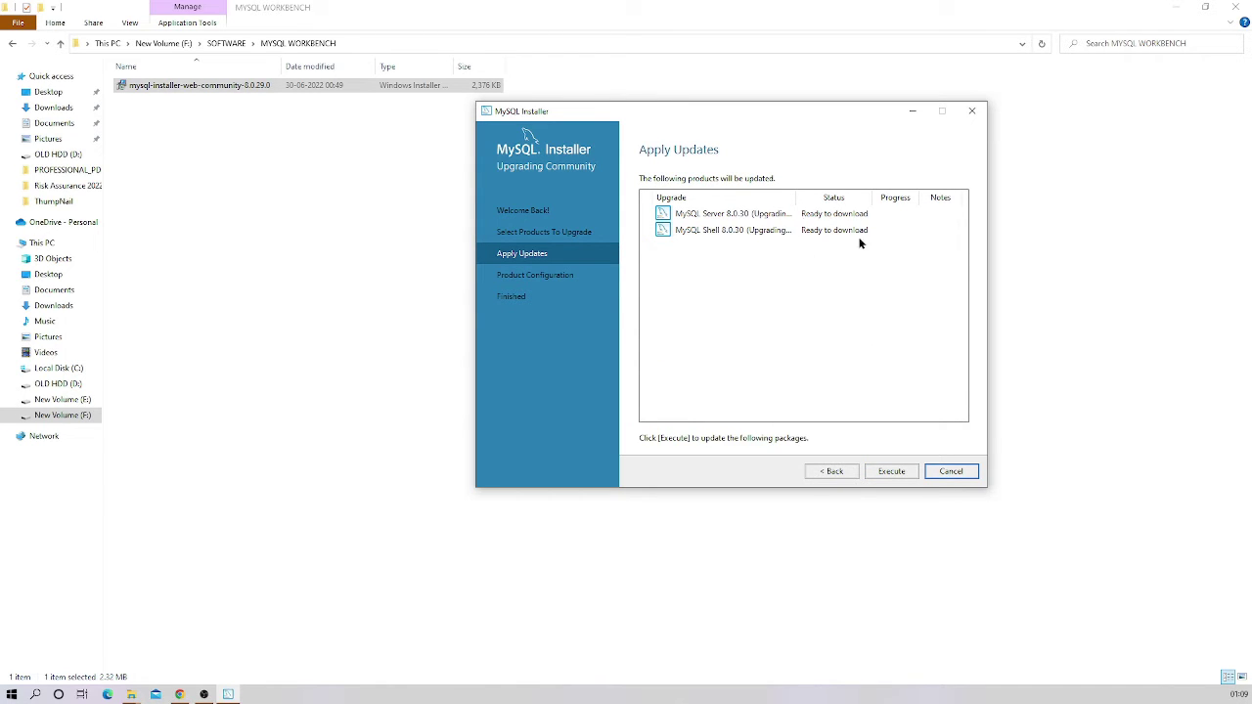
left_click(891, 471)
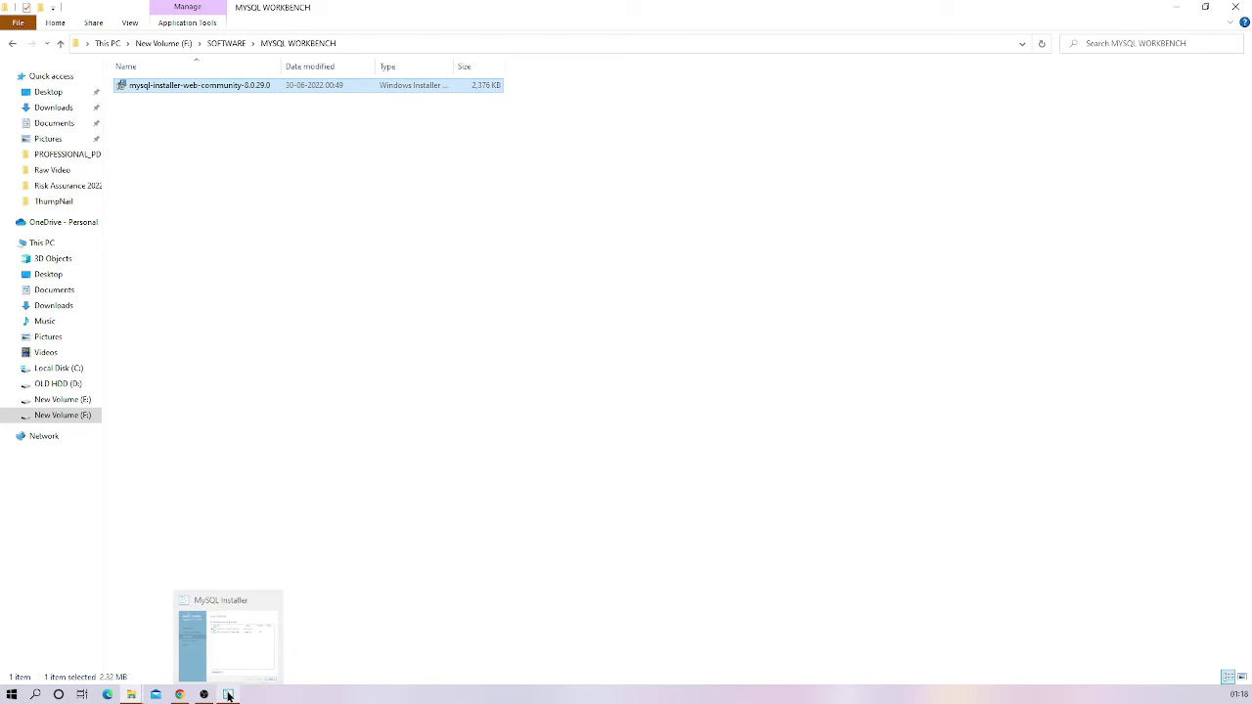
left_click(229, 694)
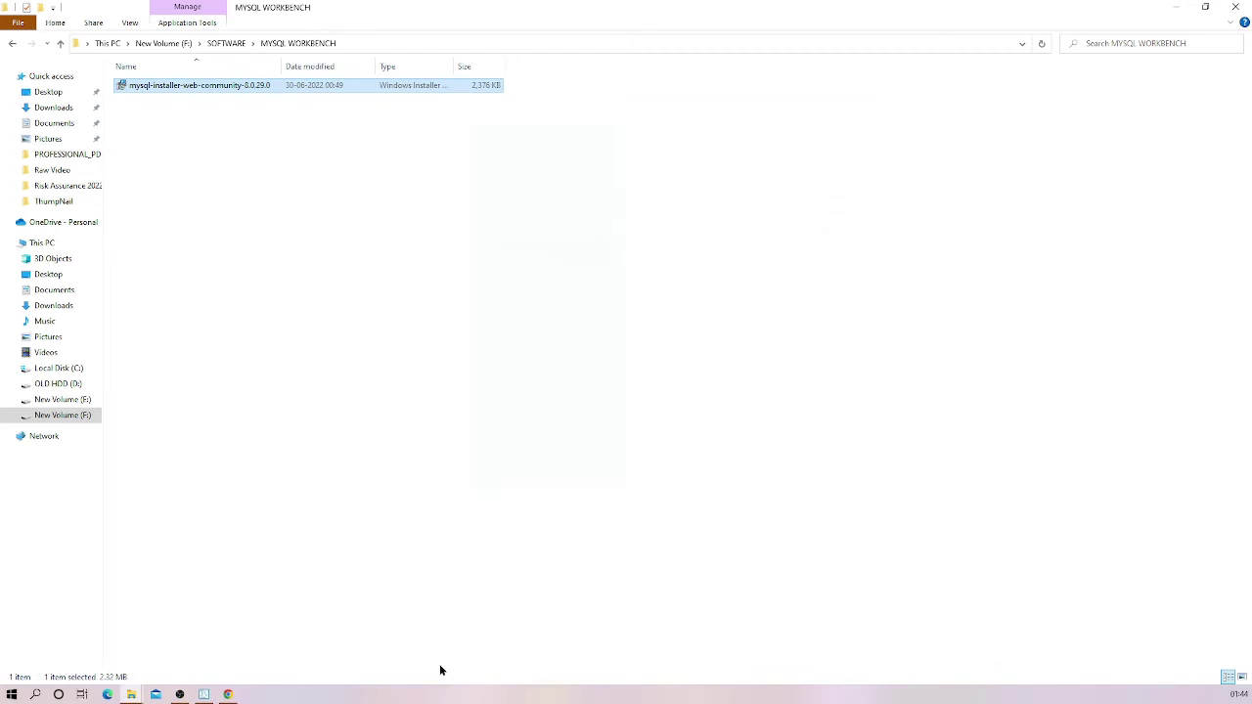
left_click(203, 695)
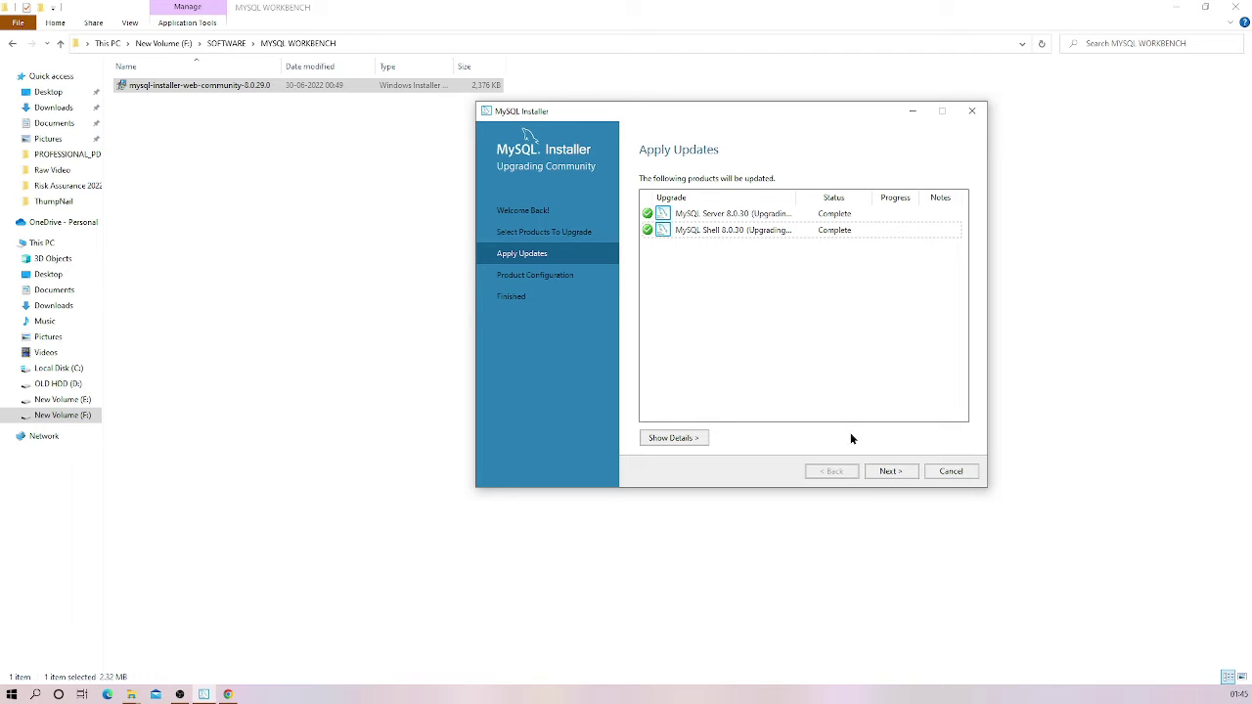
Proceed to the MySQL Server 8.0.30 configuration and apply it with the system tables upgrade check skipped
left_click(890, 473)
left_click(890, 473)
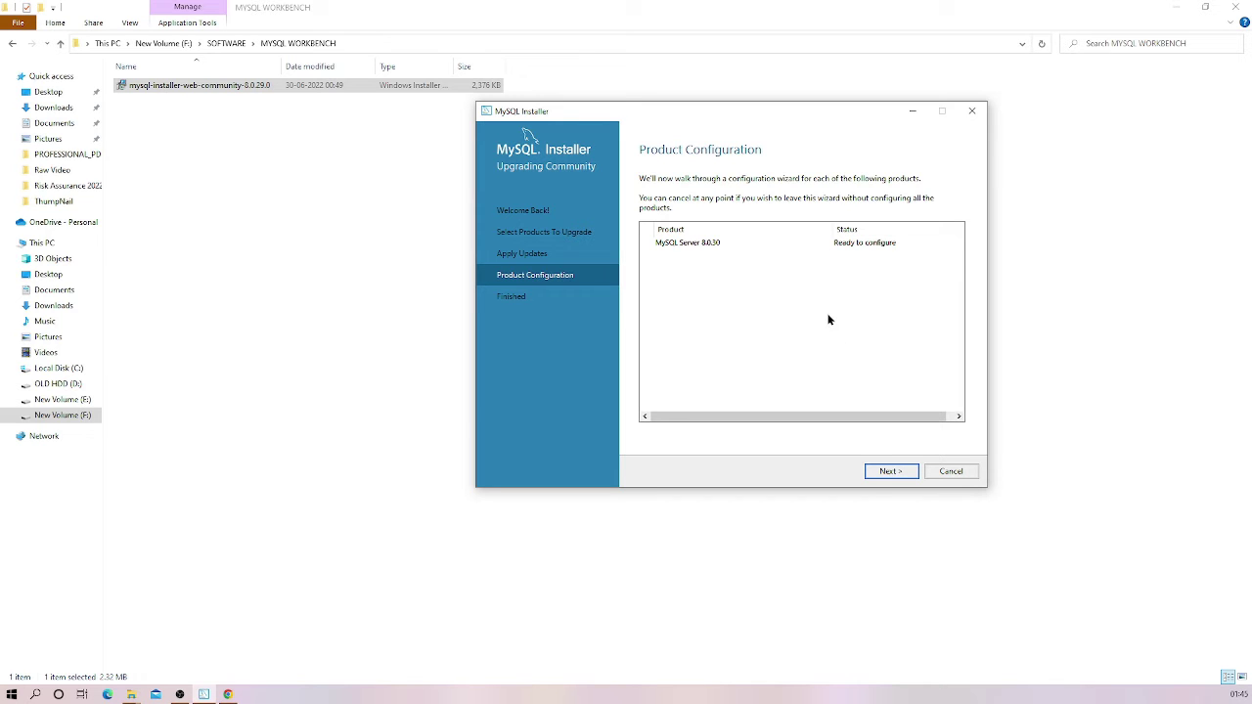
left_click(887, 470)
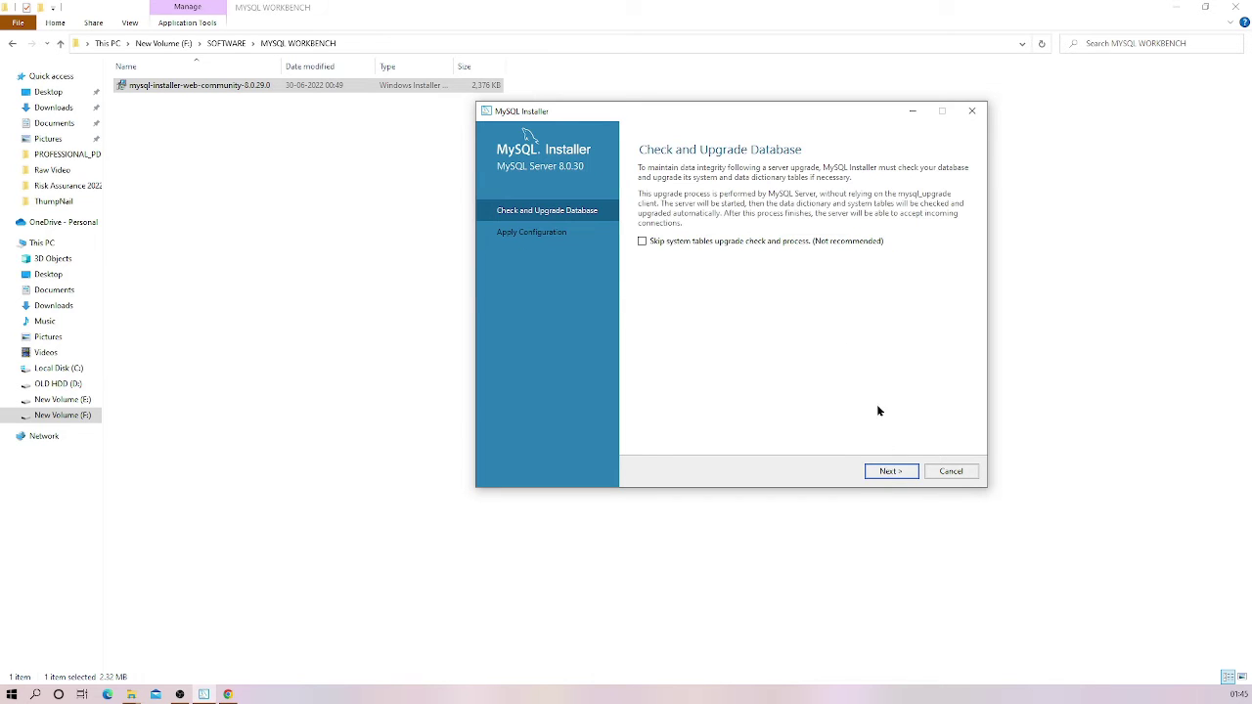
left_click(643, 242)
left_click(890, 472)
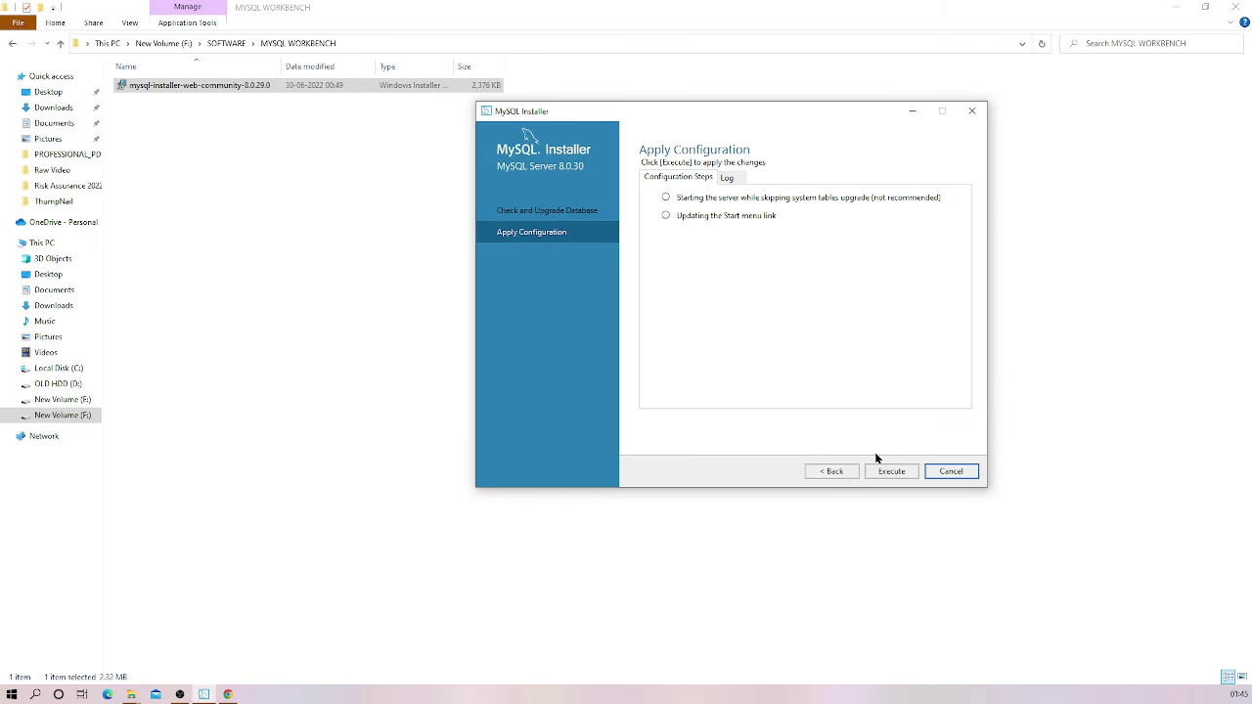
left_click(882, 469)
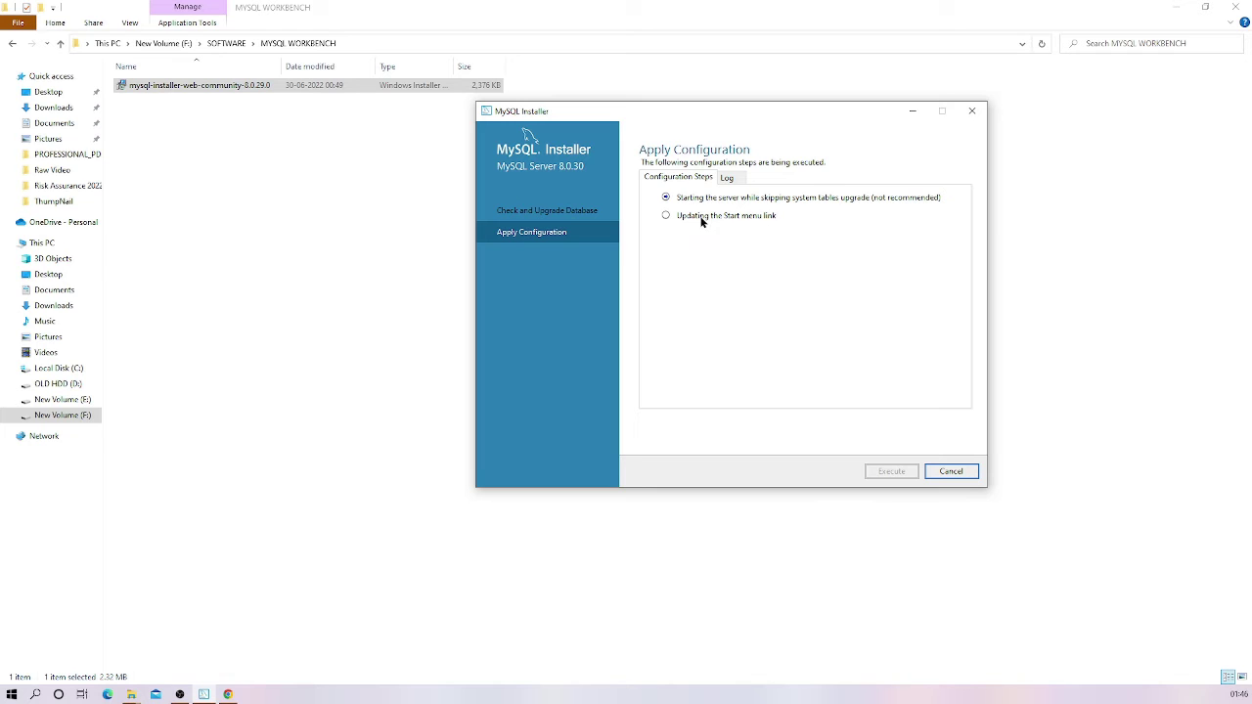
Check the configuration log, and finish the server configuration and the upgrade wizard
left_click(729, 178)
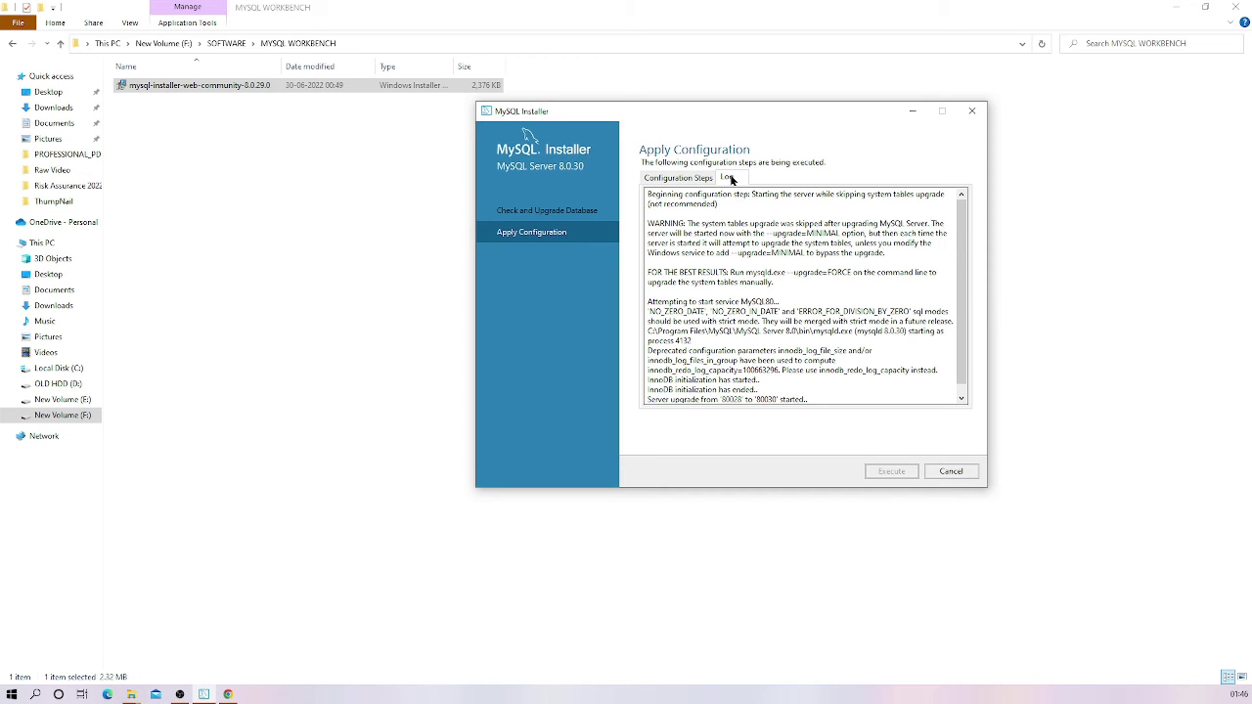
left_click(689, 183)
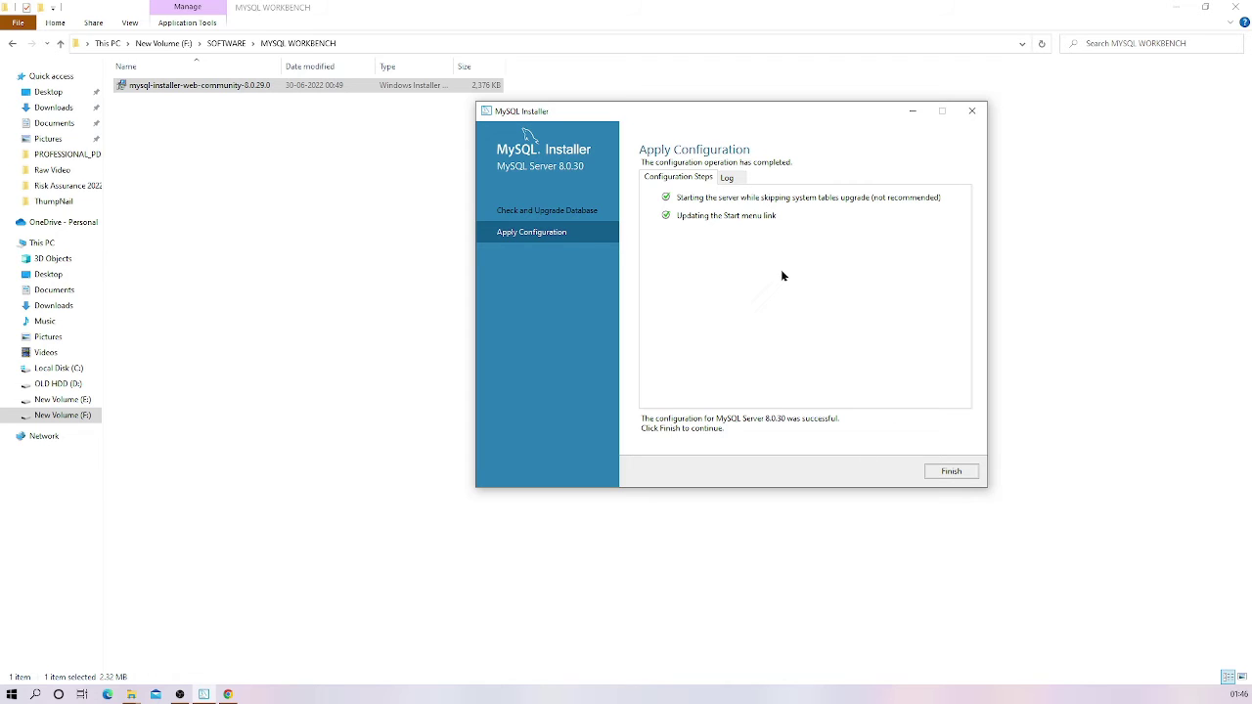
left_click(944, 472)
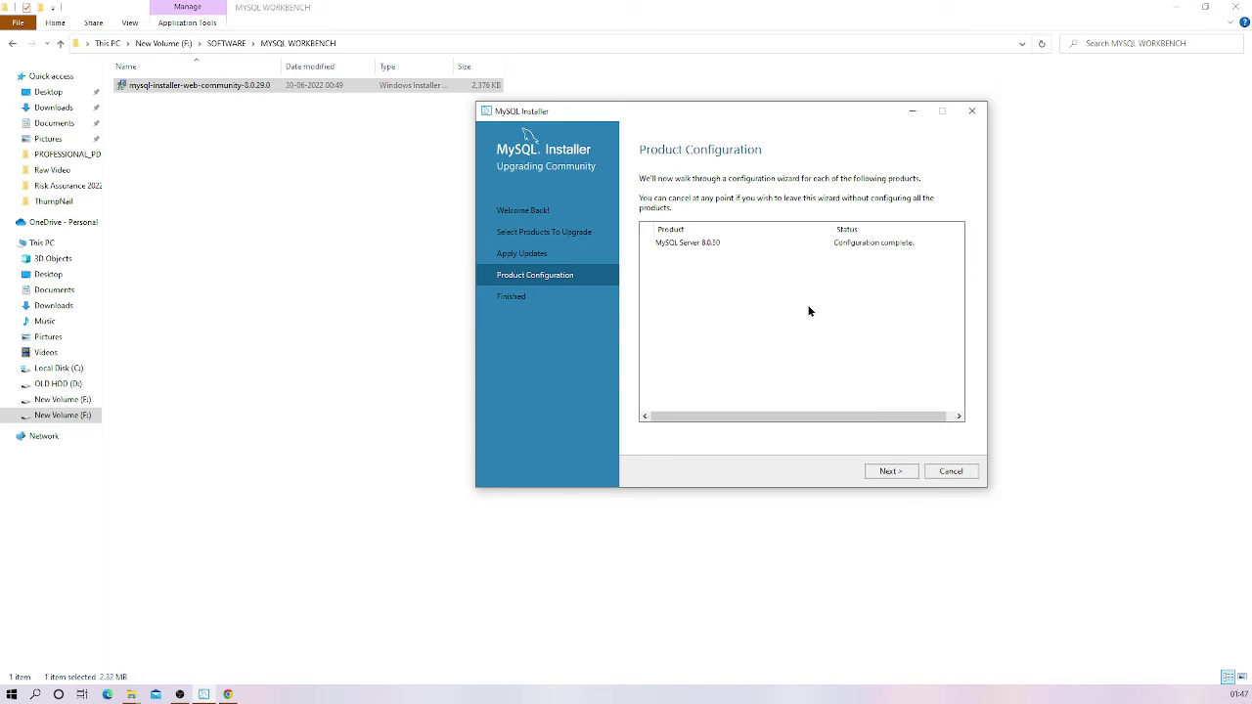
left_click(888, 470)
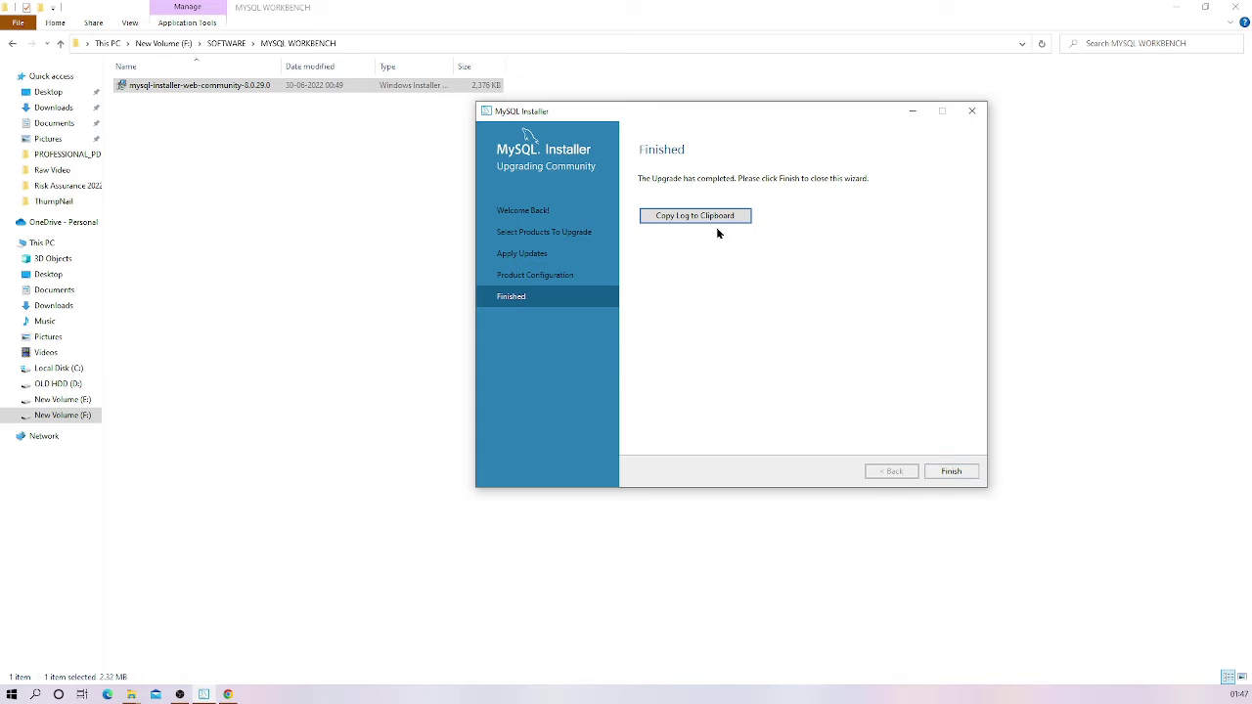
left_click(942, 471)
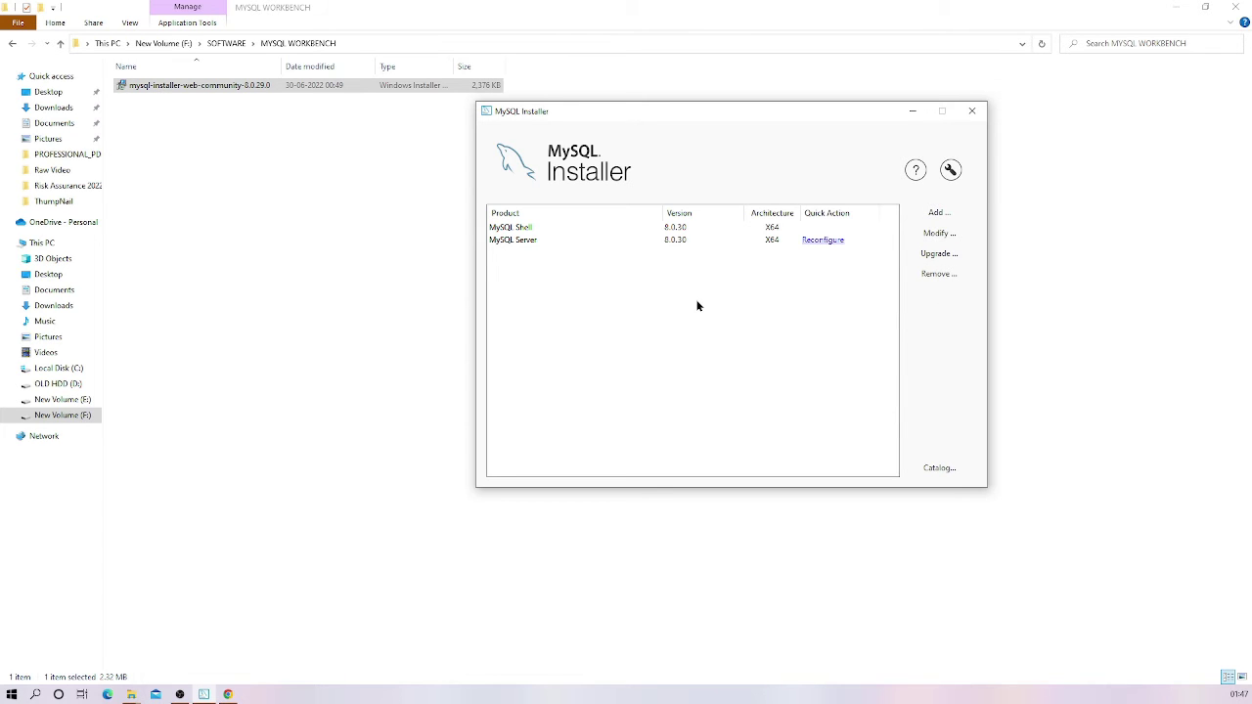
Start adding products, look through the MySQL Server 8.0 versions, and expand the MySQL Server 5.7 list
left_click(937, 215)
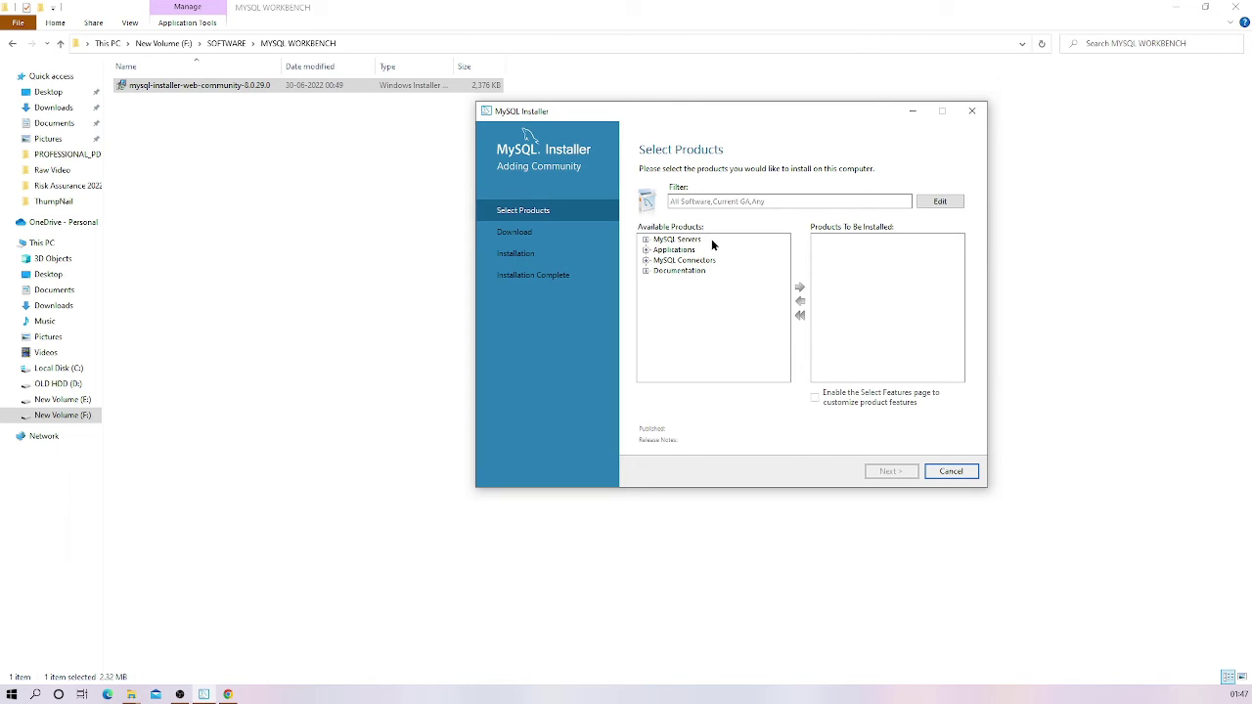
left_click(645, 240)
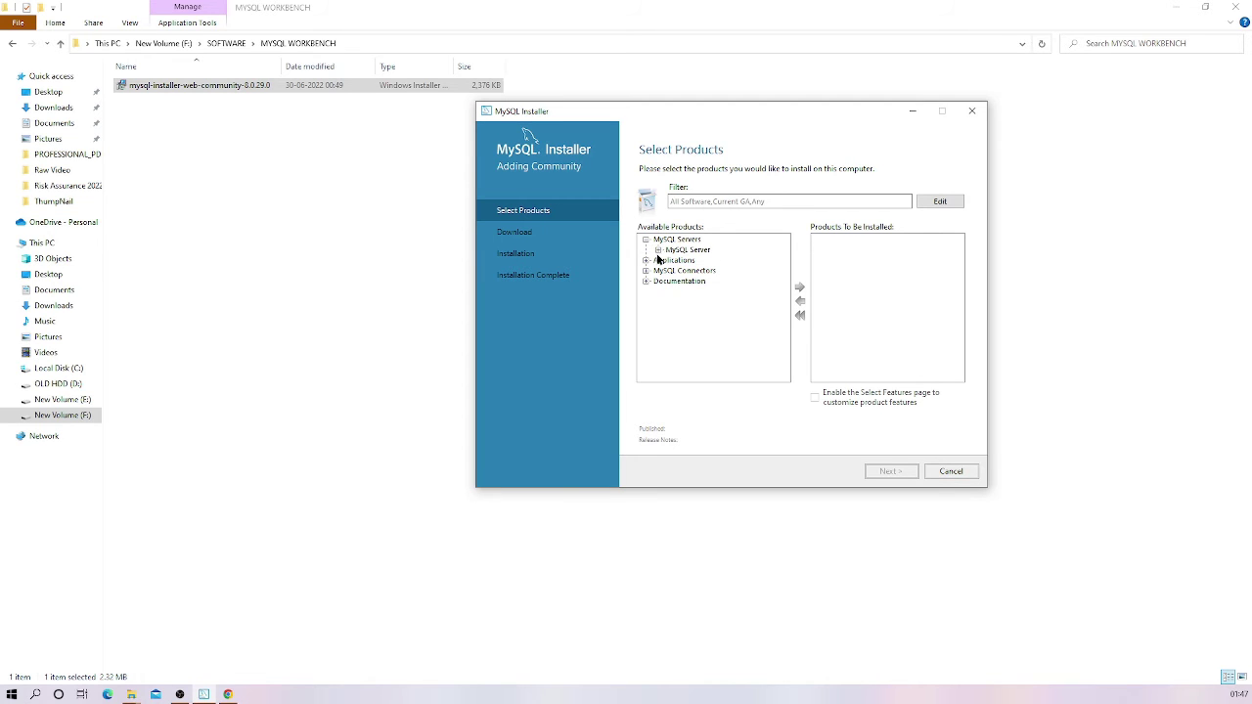
left_click(659, 250)
left_click(669, 260)
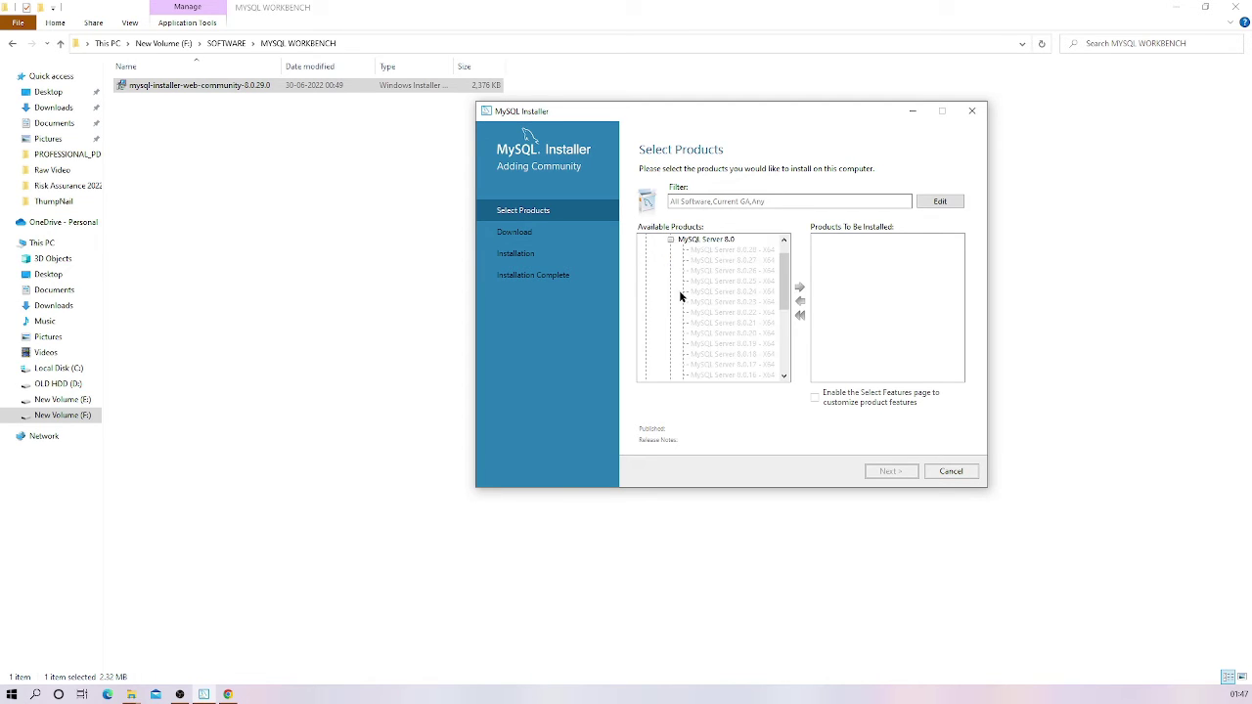
scroll(692, 285, "down", 4)
scroll(693, 286, "down", 3)
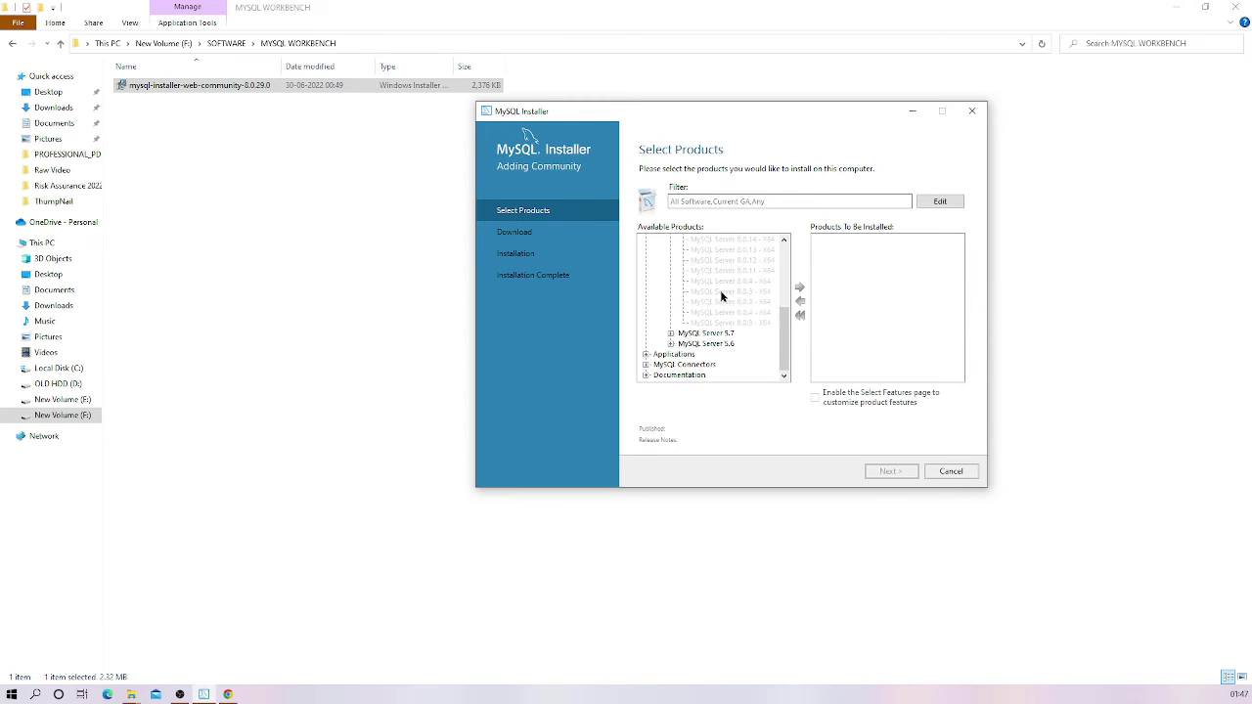
scroll(720, 292, "up", 10)
left_click(671, 261)
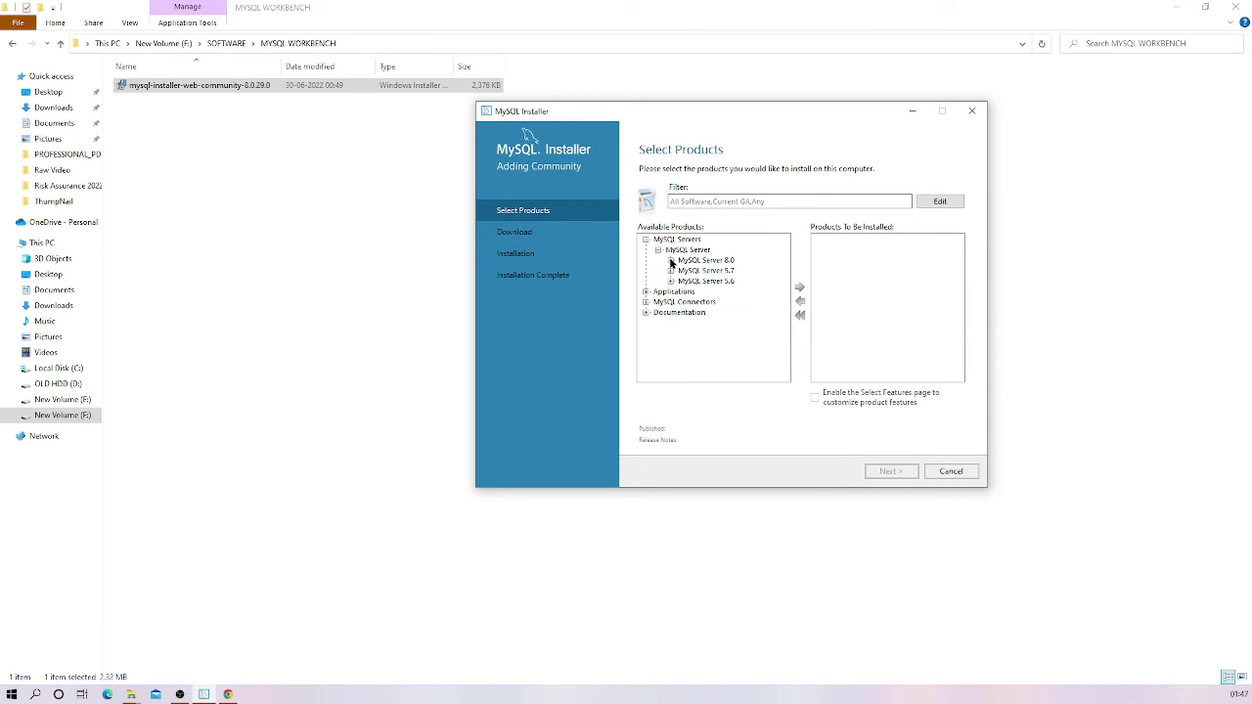
left_click(671, 271)
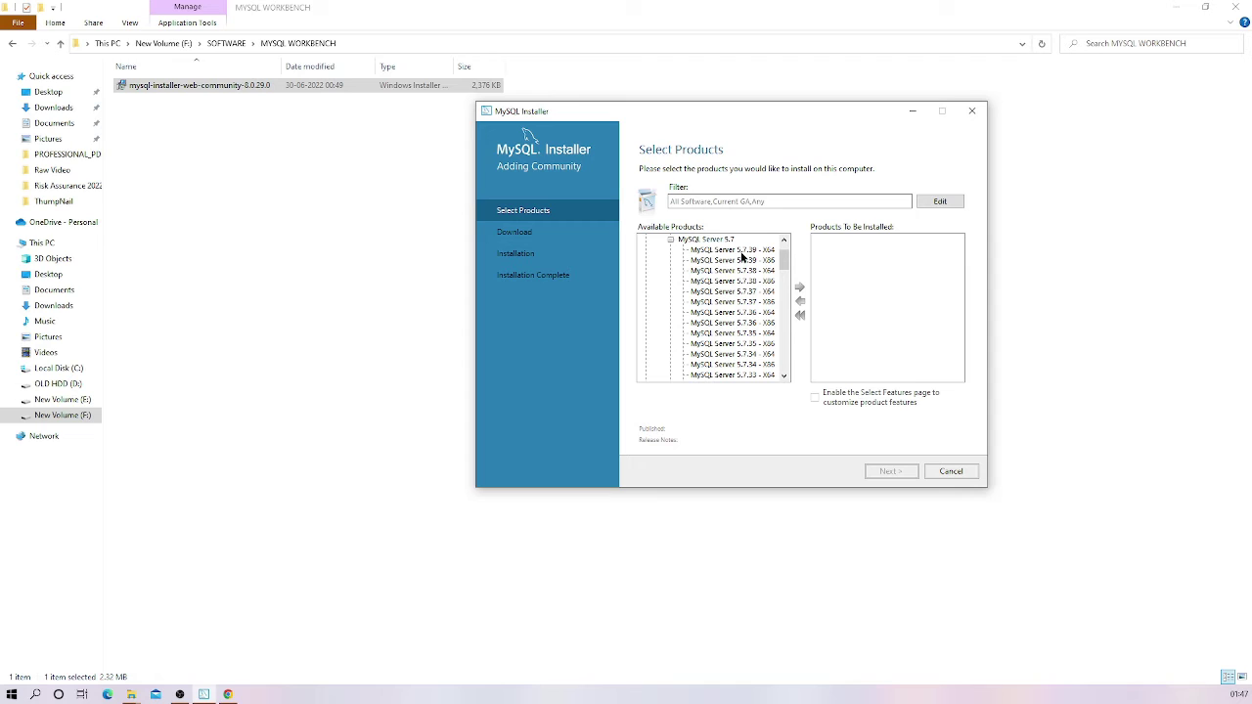
left_click(742, 251)
left_click(799, 289)
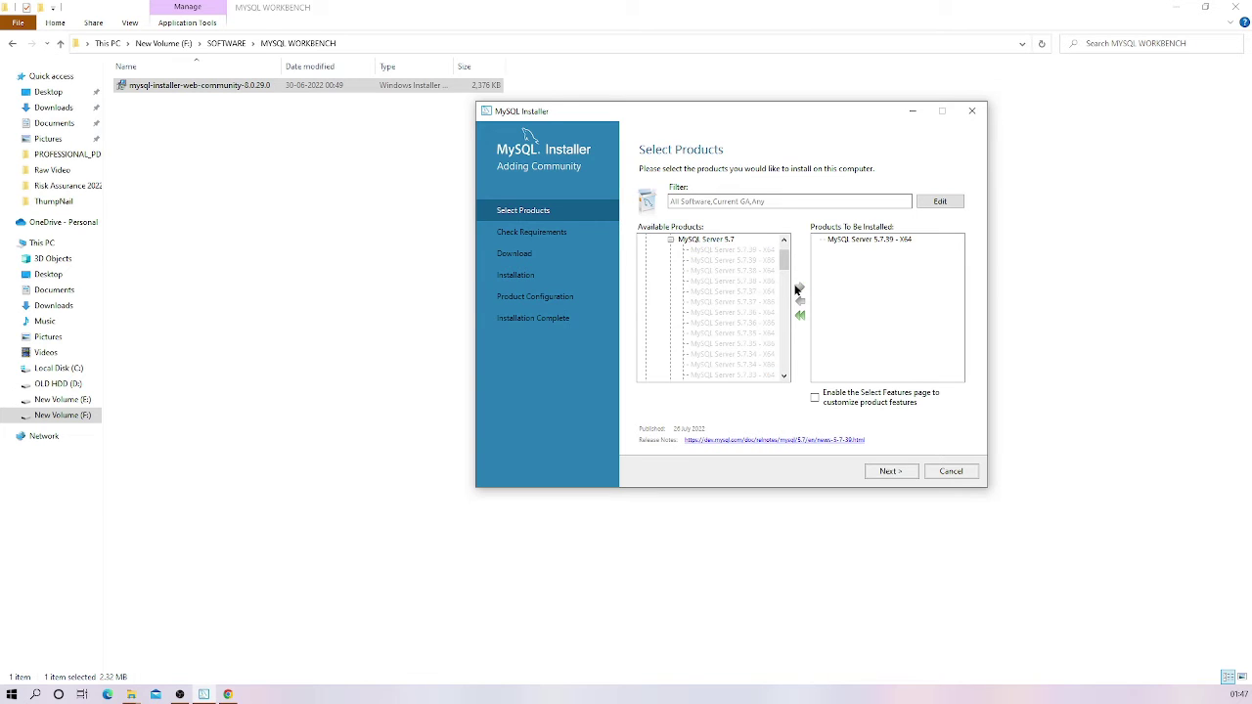
left_click(671, 239)
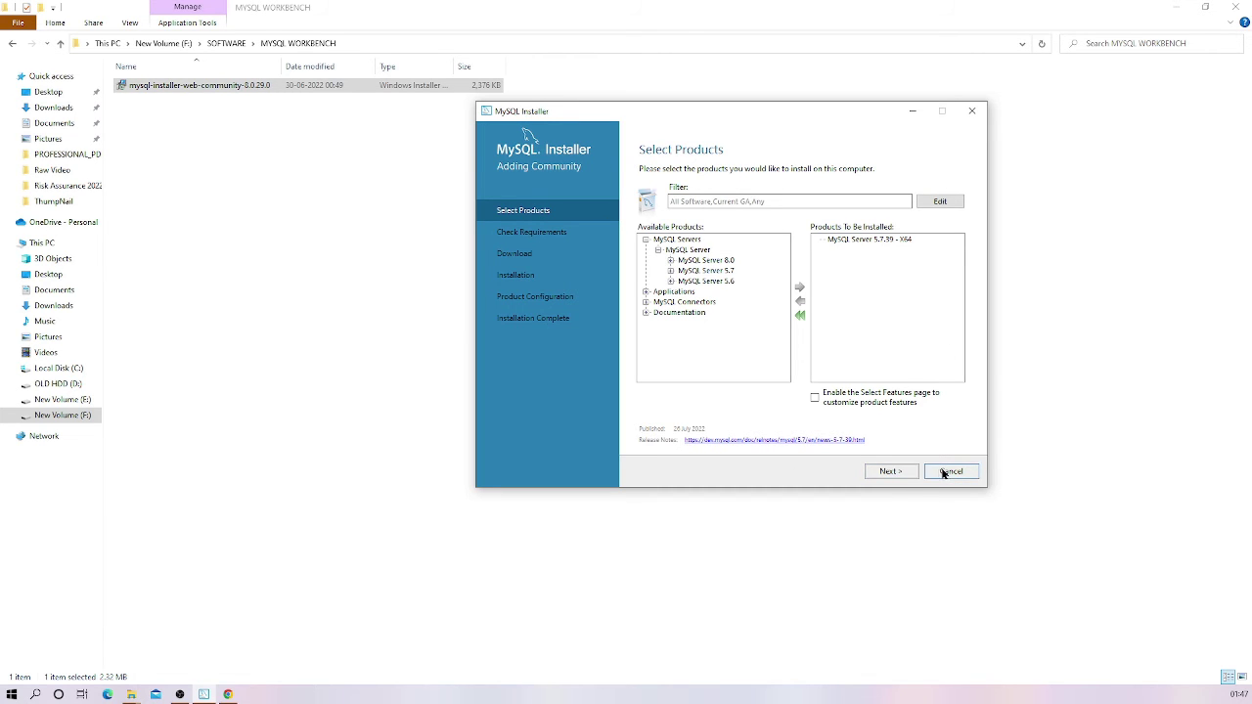
left_click(670, 260)
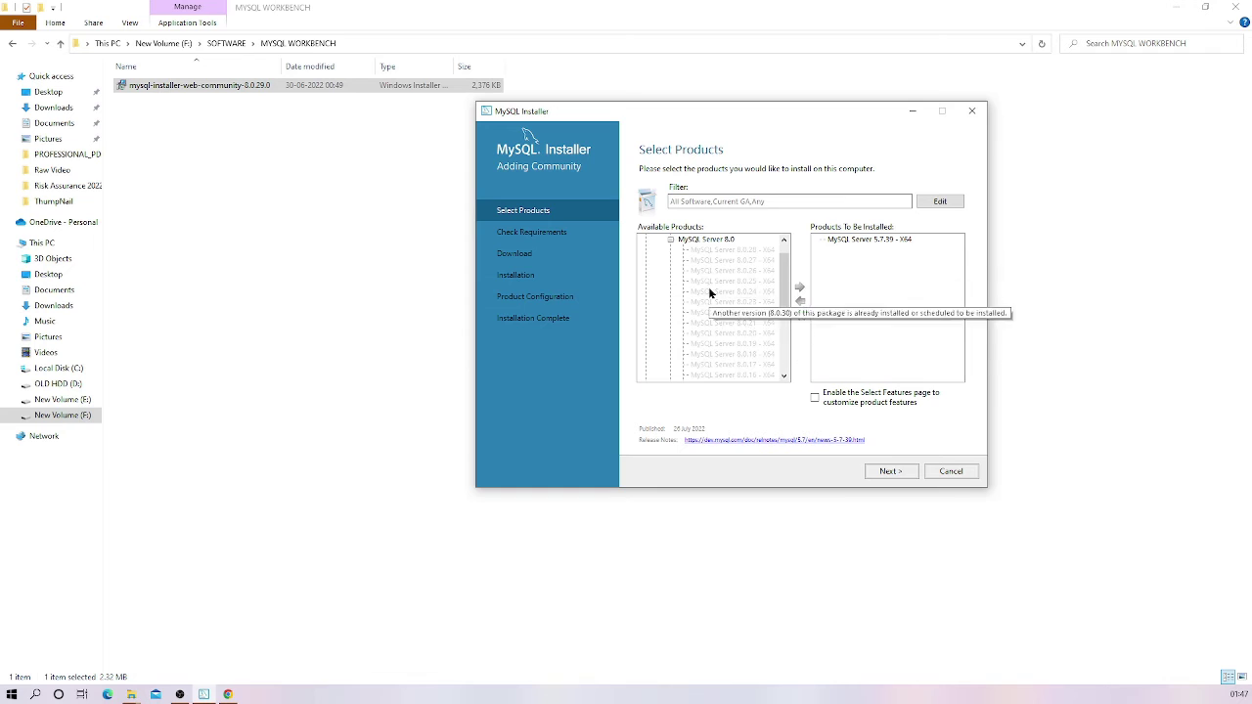
scroll(714, 299, "down", 3)
scroll(717, 305, "up", 5)
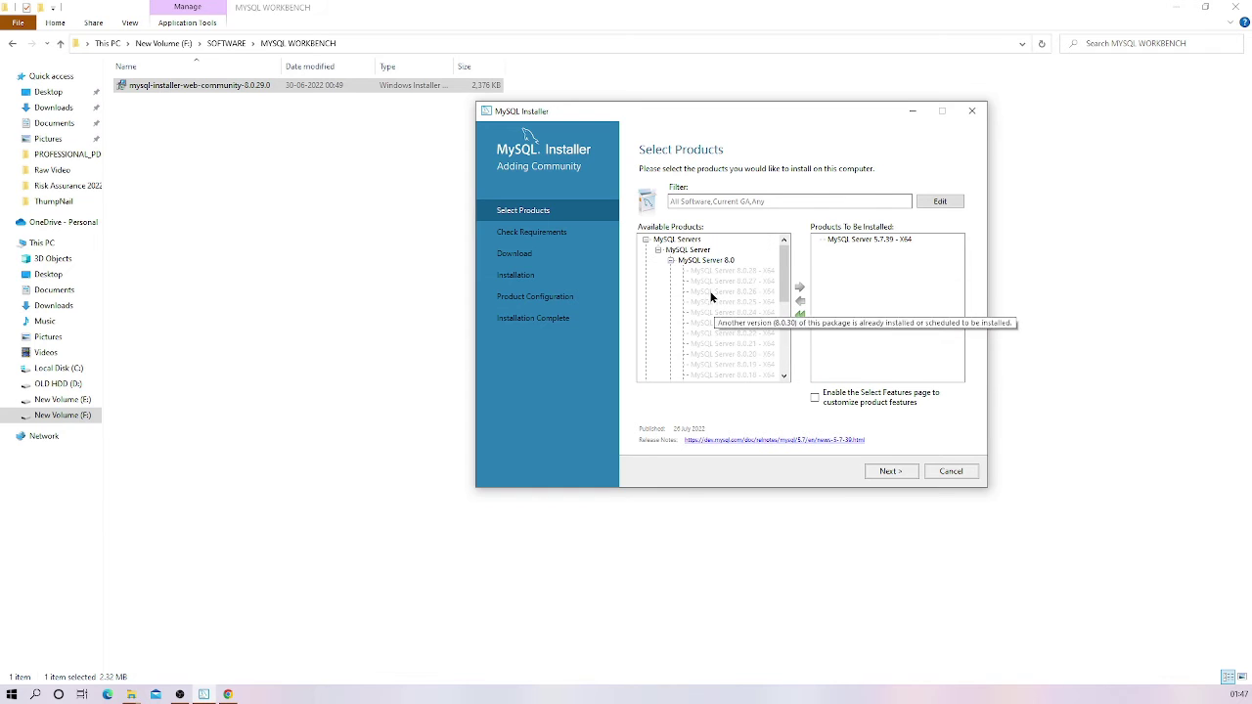
left_click(669, 260)
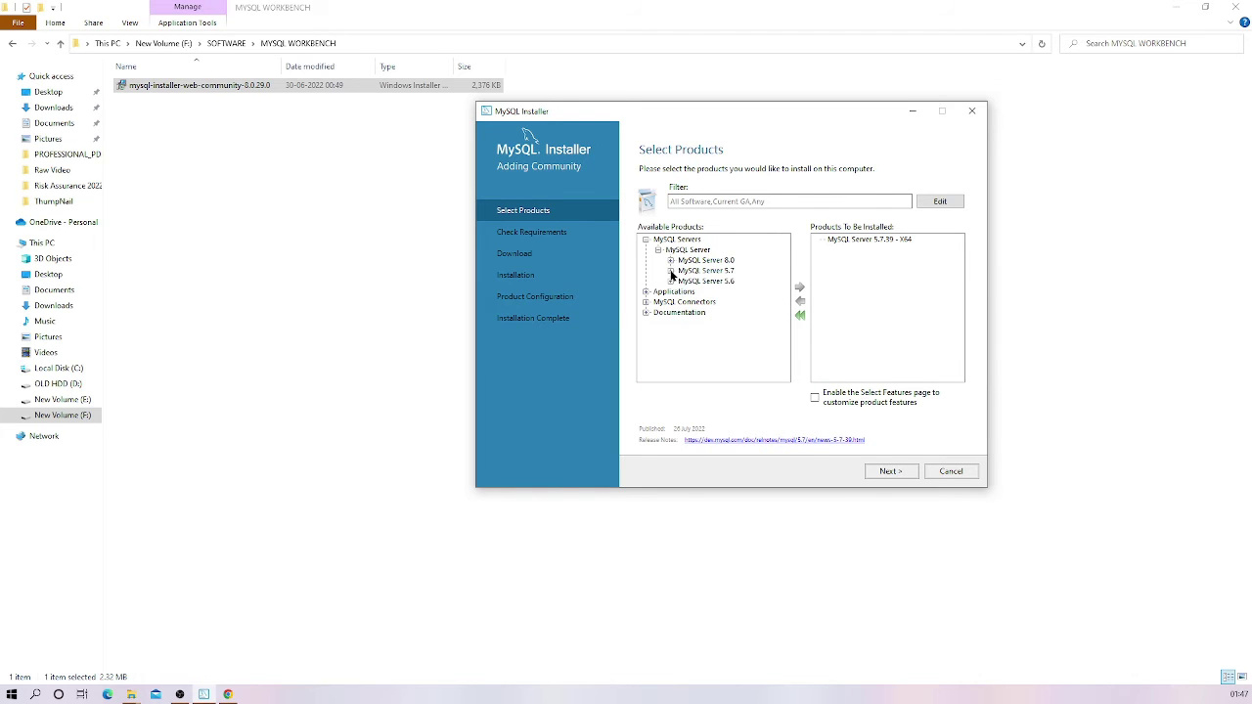
left_click(670, 271)
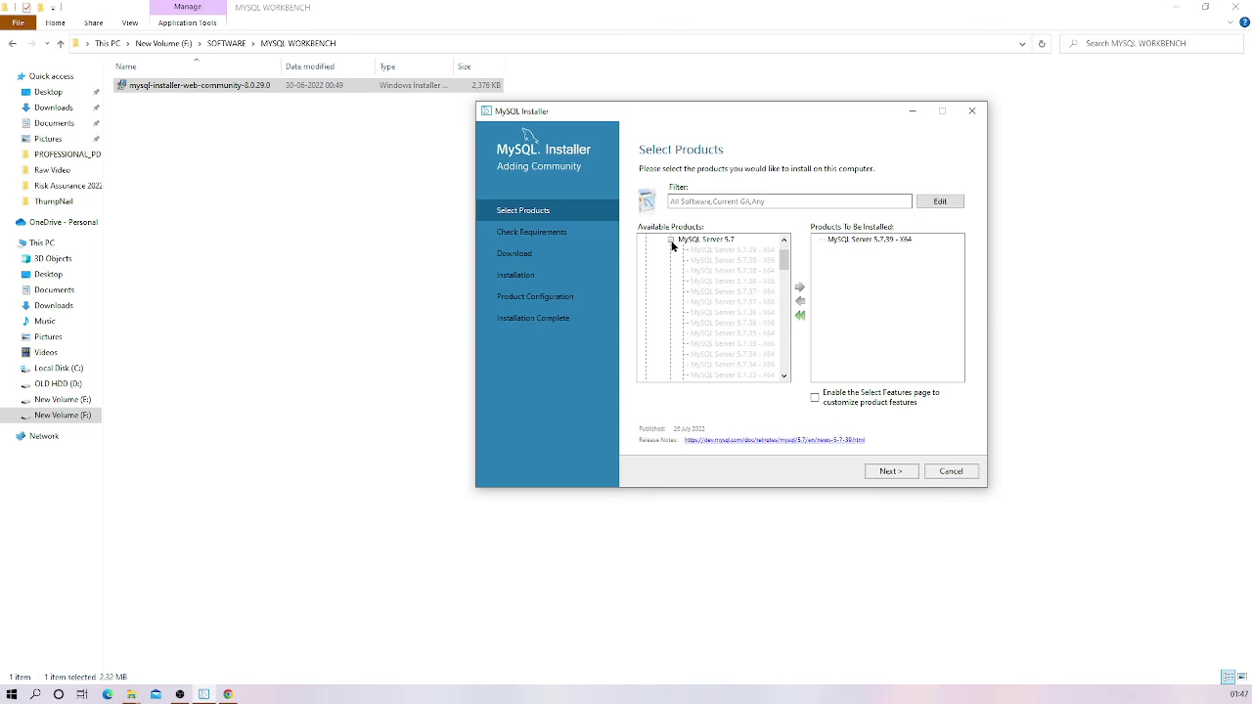
left_click(800, 313)
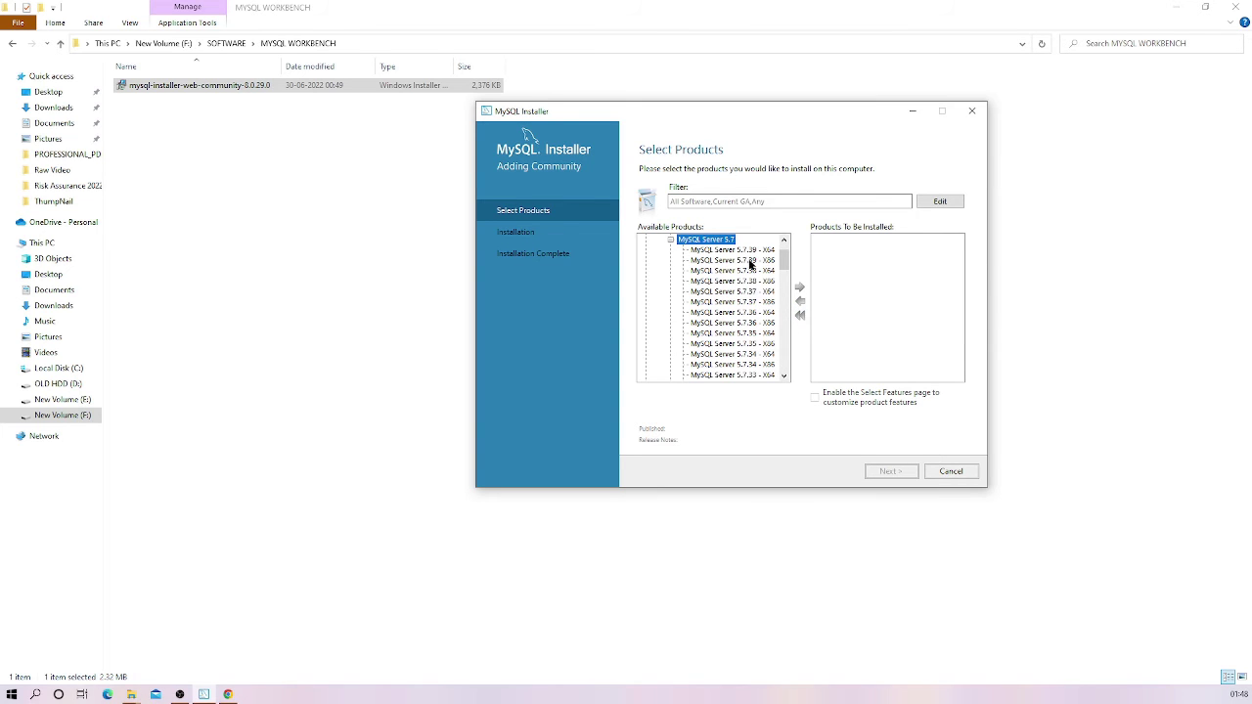
Add MySQL Server 5.7.39 - X64 to the products to be installed and collapse its version list
left_click(724, 251)
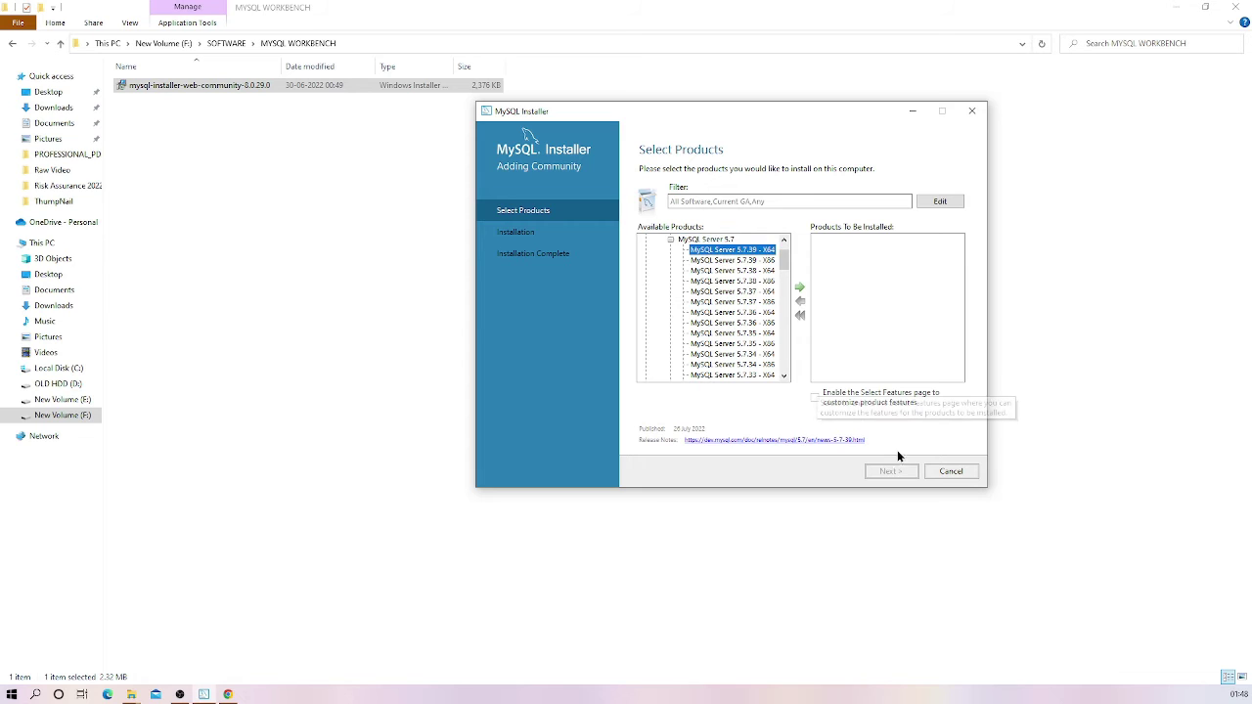
left_click(800, 290)
left_click(672, 240)
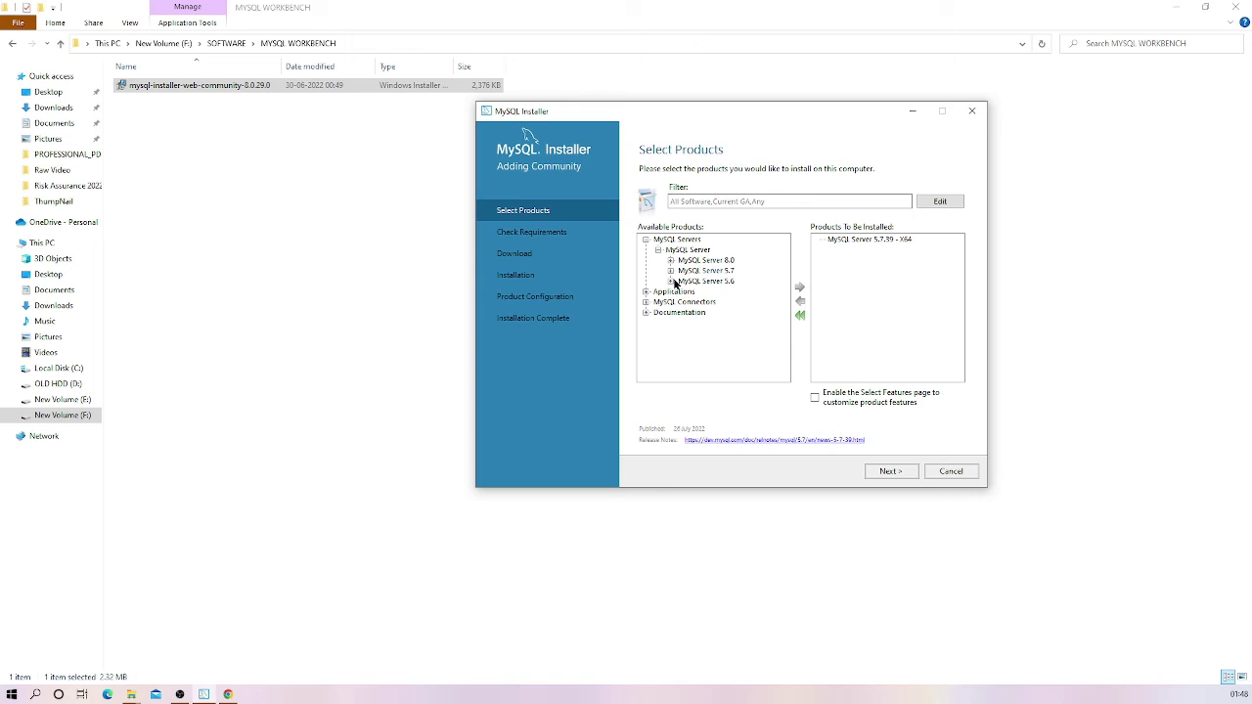
Add MySQL Workbench 8.0.30 - X64 from the applications to the products to be installed
left_click(658, 250)
left_click(645, 260)
left_click(658, 271)
left_click(671, 280)
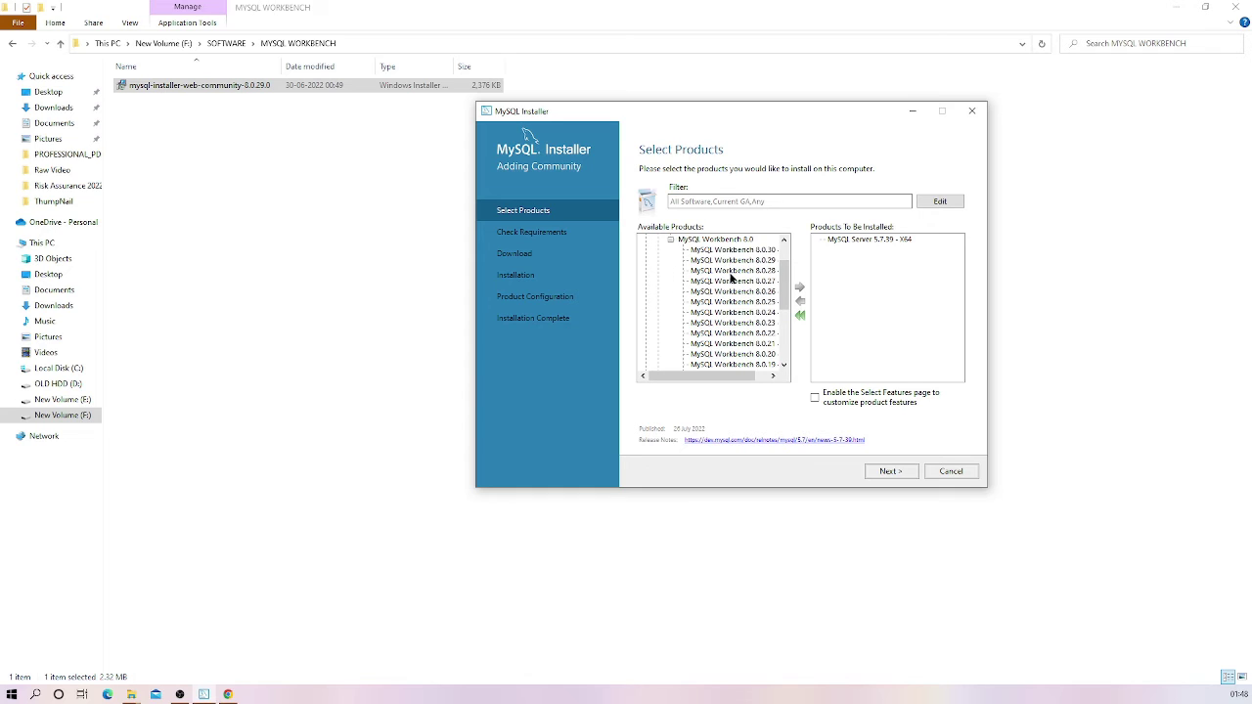
left_click(733, 250)
left_click(800, 287)
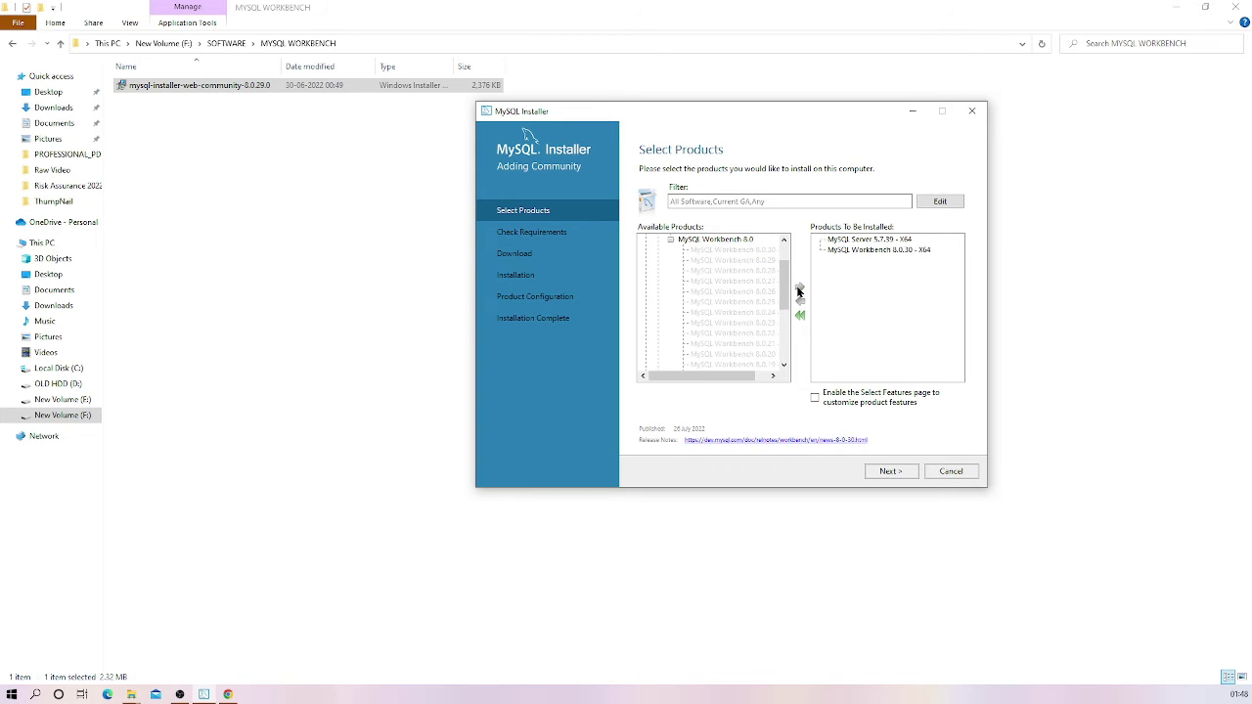
Collapse the MySQL Workbench list and look through the MySQL for Visual Studio, MySQL Shell and MySQL Connectors products
left_click(672, 241)
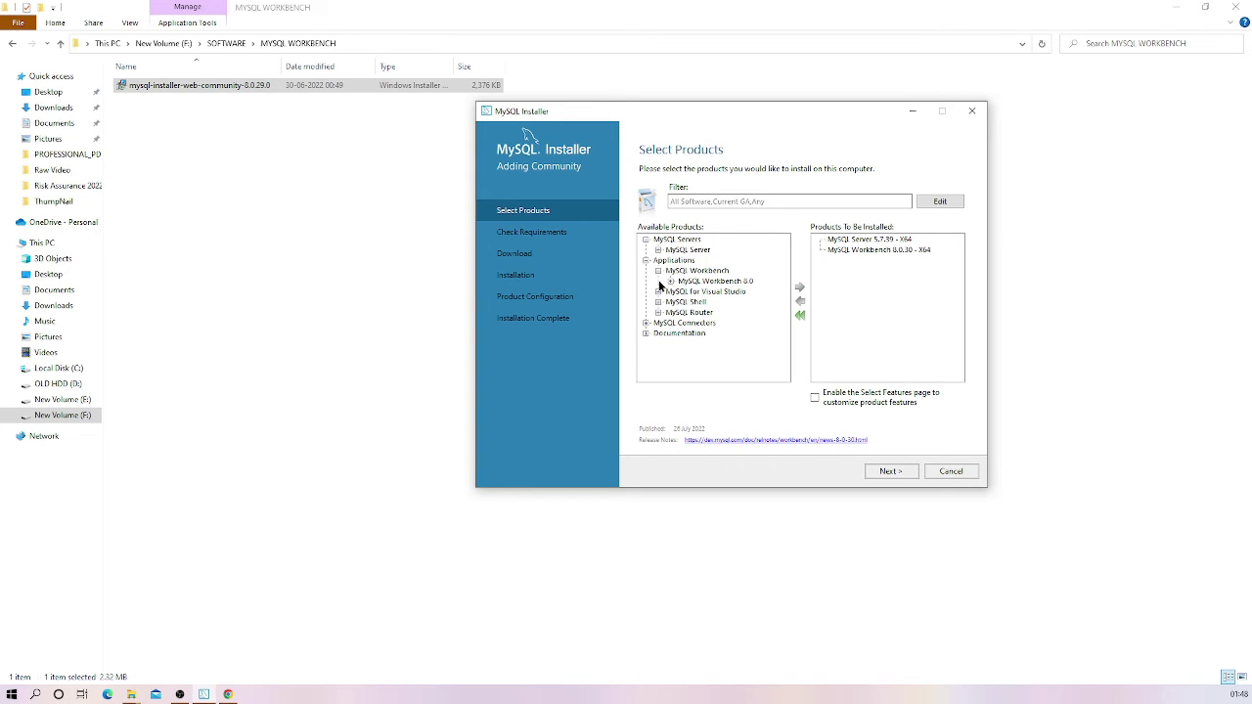
left_click(658, 271)
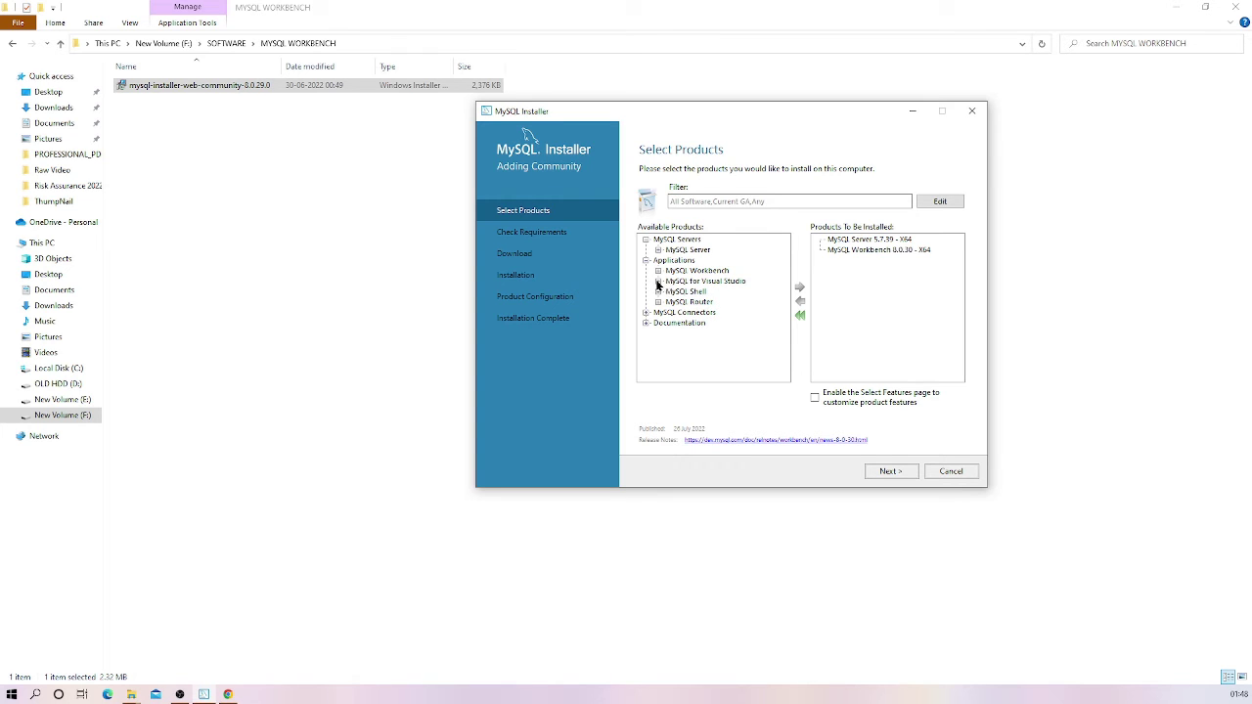
left_click(659, 281)
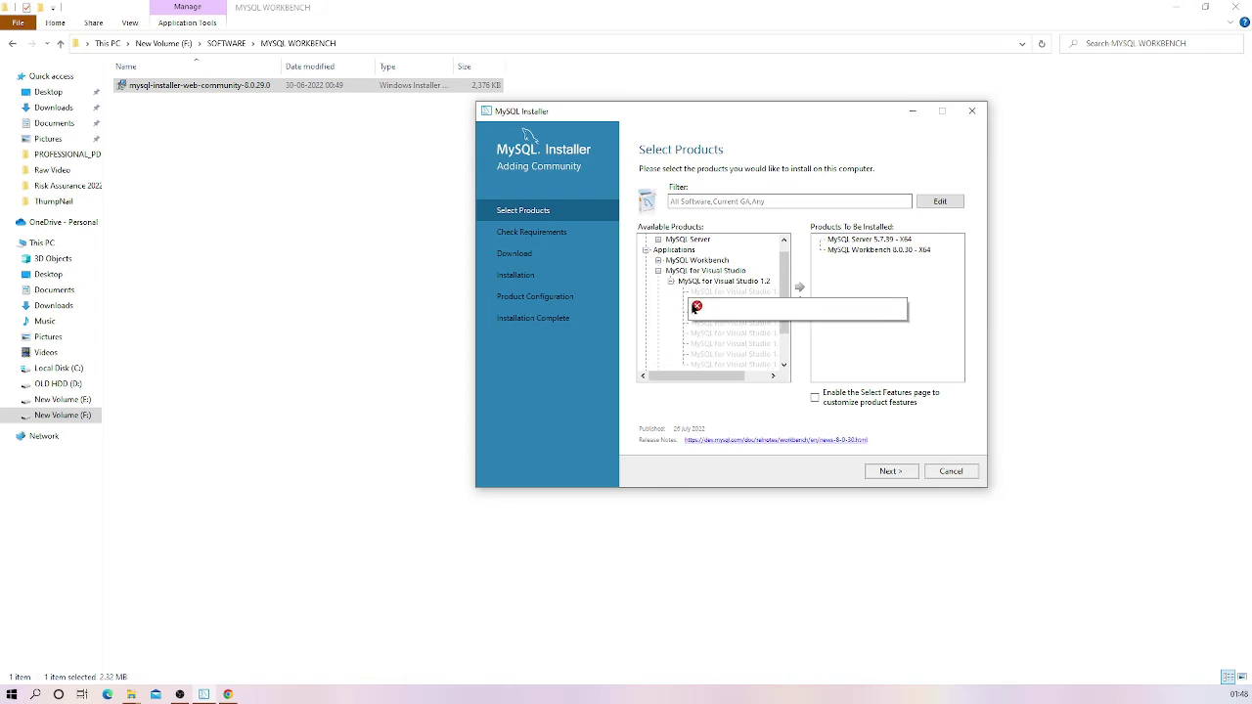
left_click(658, 280)
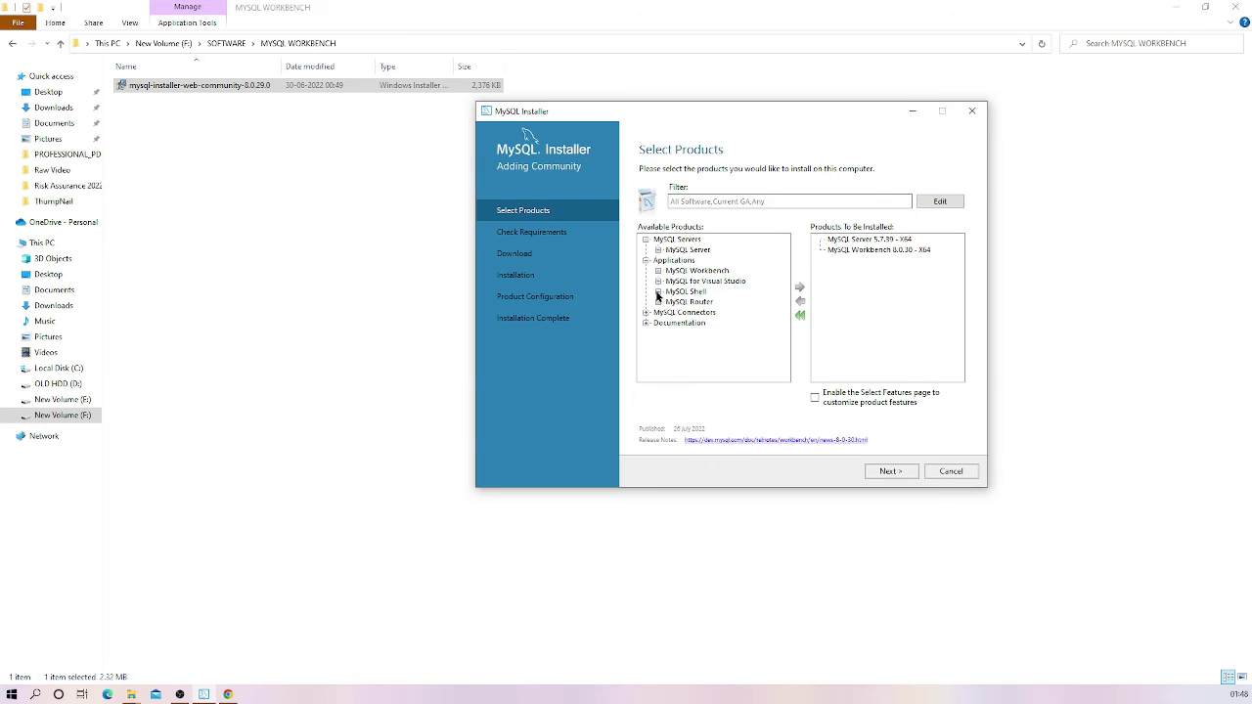
left_click(659, 292)
left_click(671, 301)
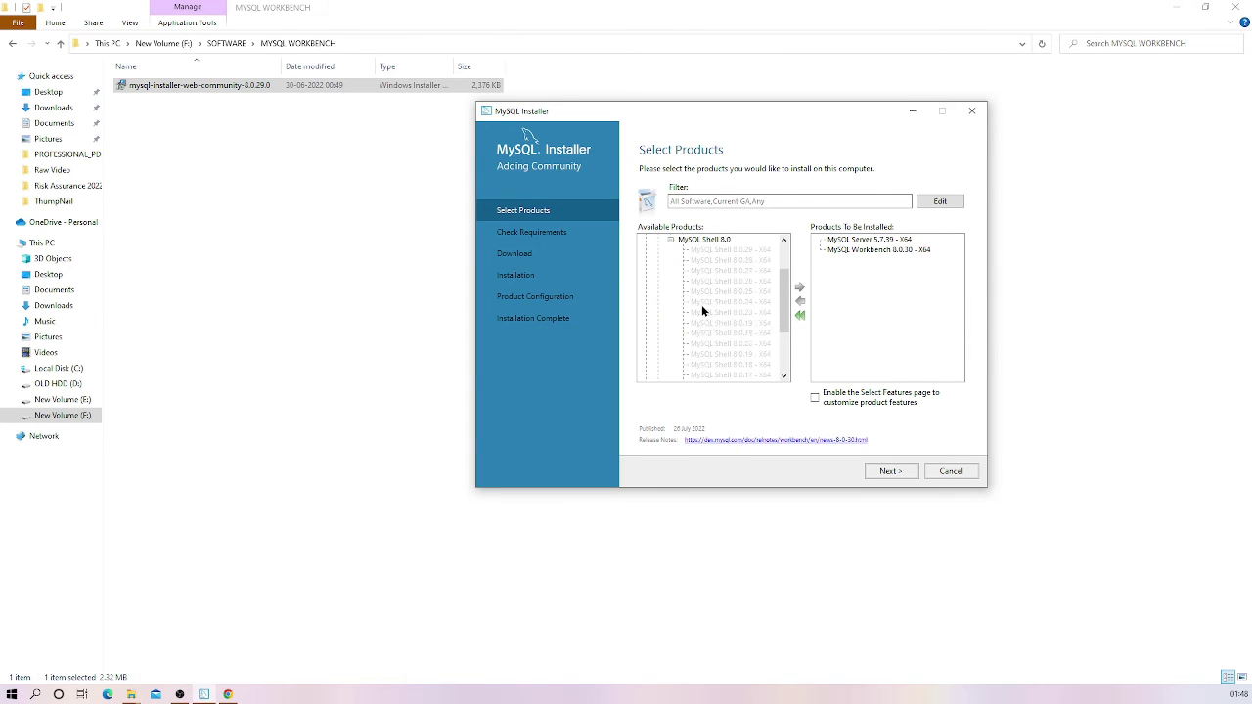
scroll(701, 305, "down", 5)
scroll(729, 314, "up", 5)
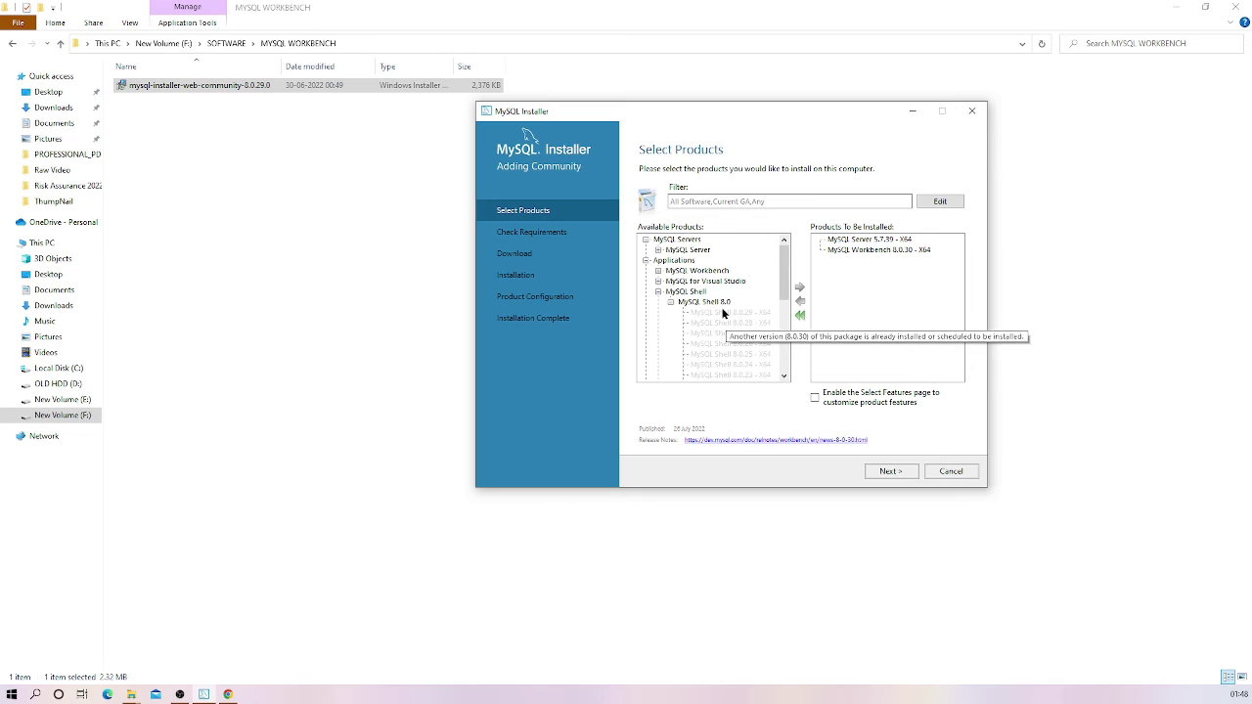
left_click(670, 301)
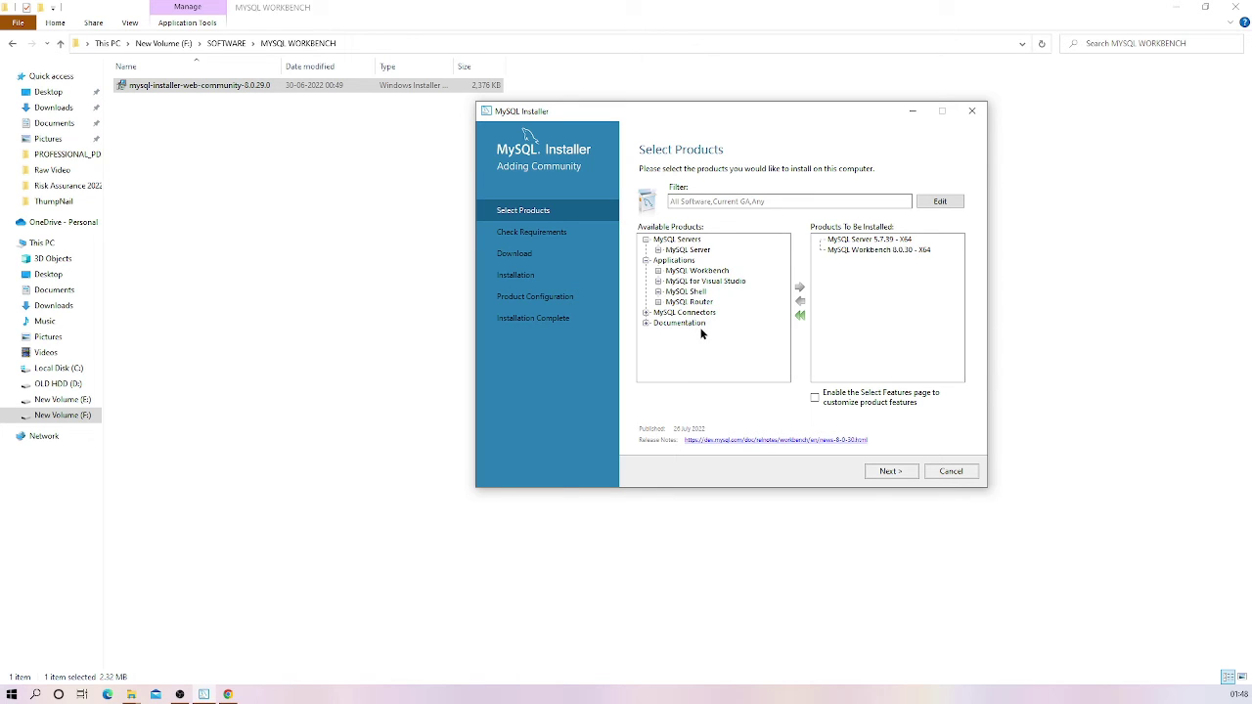
left_click(647, 312)
left_click(647, 312)
Continue with the selected products, keeping the existing MySQL Workbench install directory and proceeding without resolving the MySQL Server 5.7.39 requirement
left_click(890, 470)
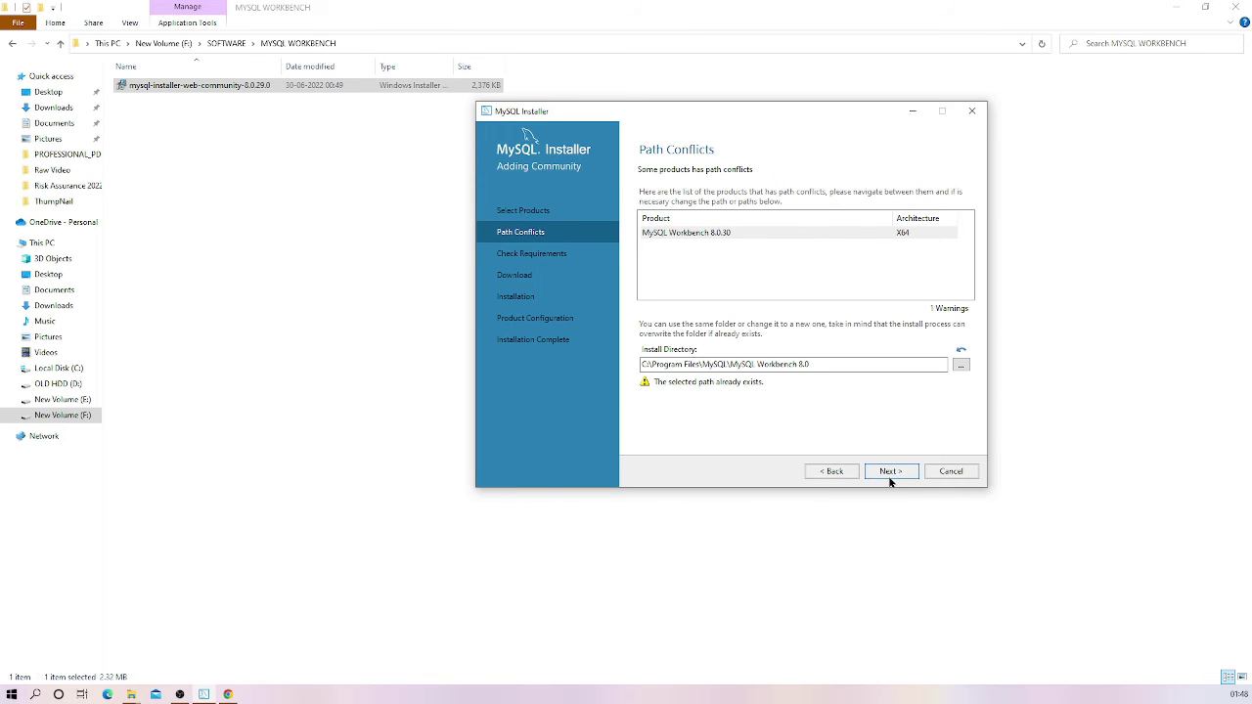
left_click(890, 471)
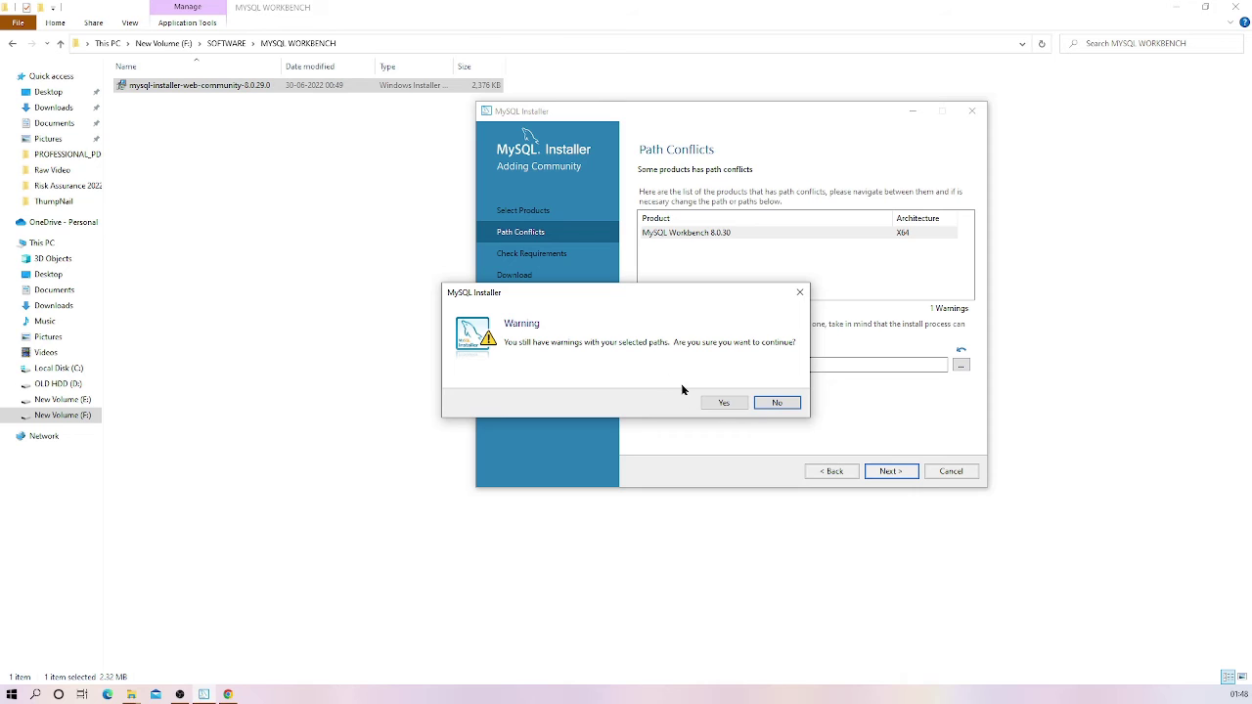
left_click(722, 402)
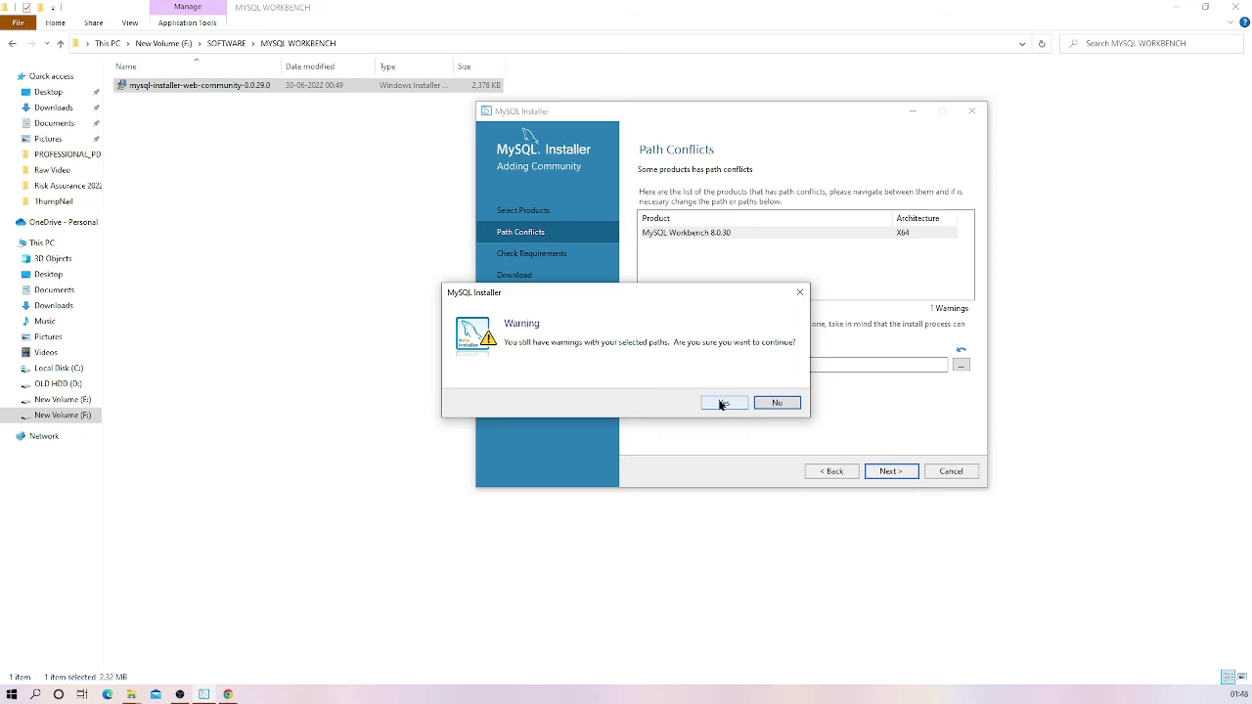
left_click(885, 470)
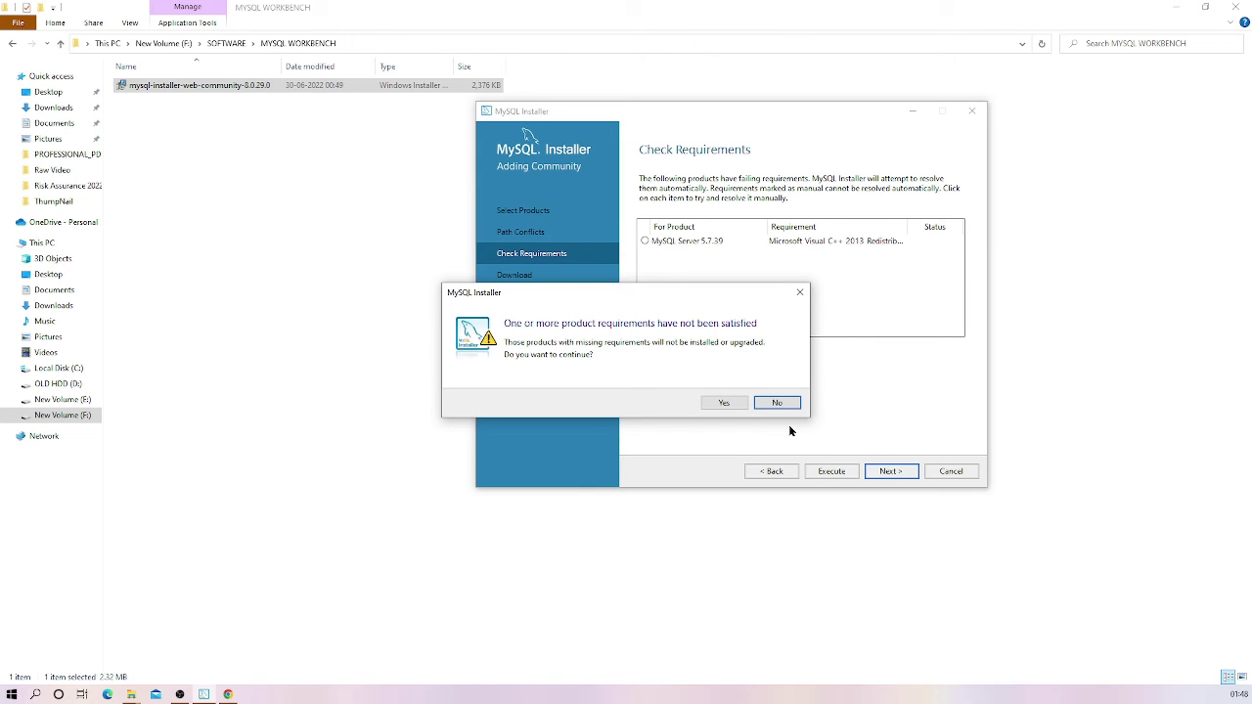
left_click(724, 402)
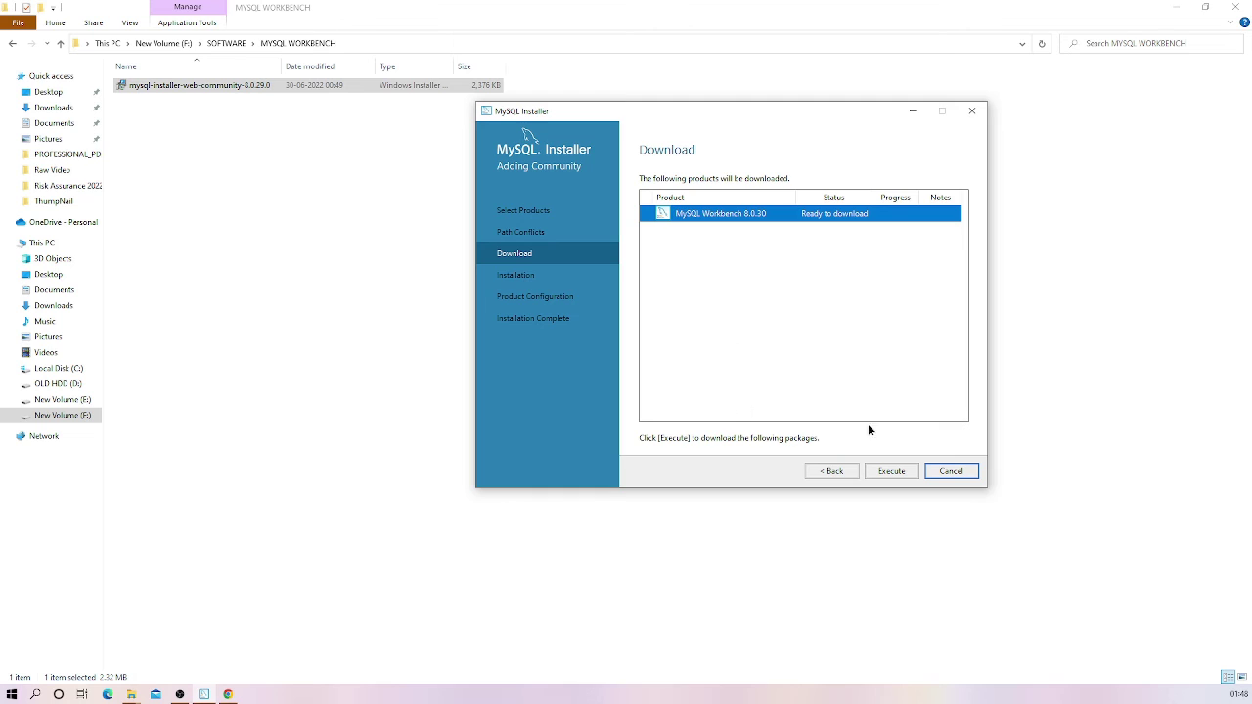
Download MySQL Workbench 8.0.30 and install it
left_click(897, 473)
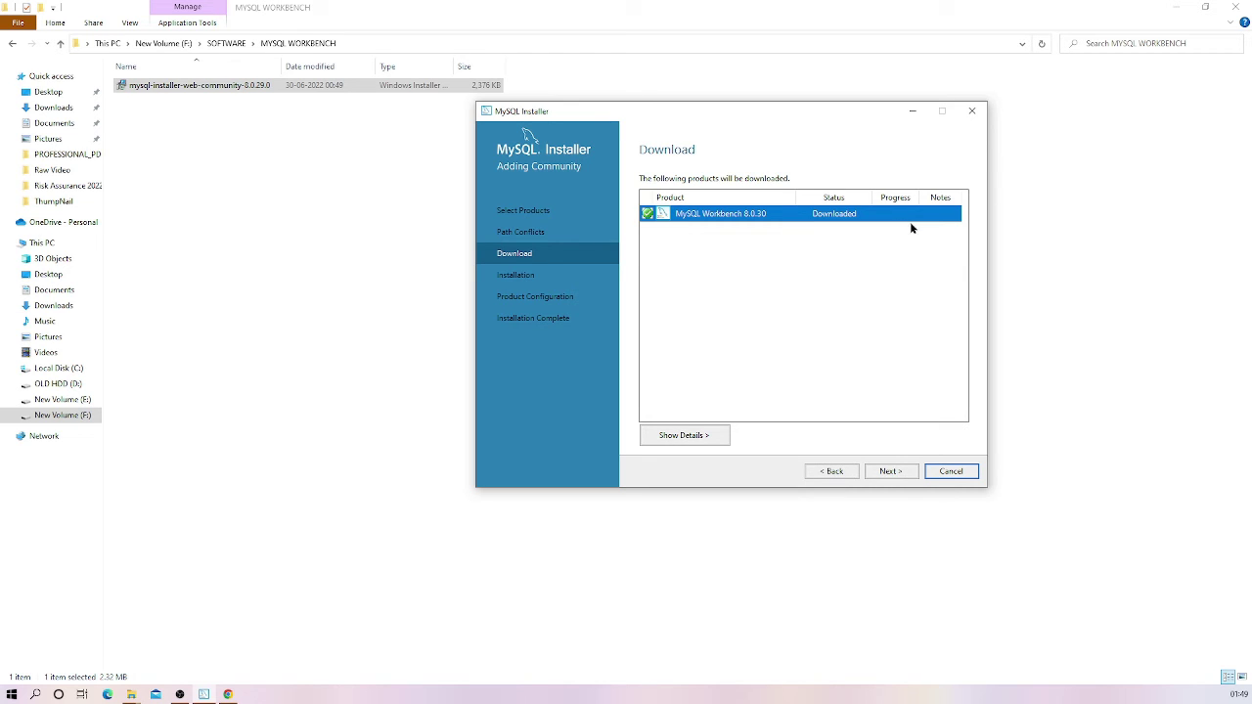
left_click(901, 474)
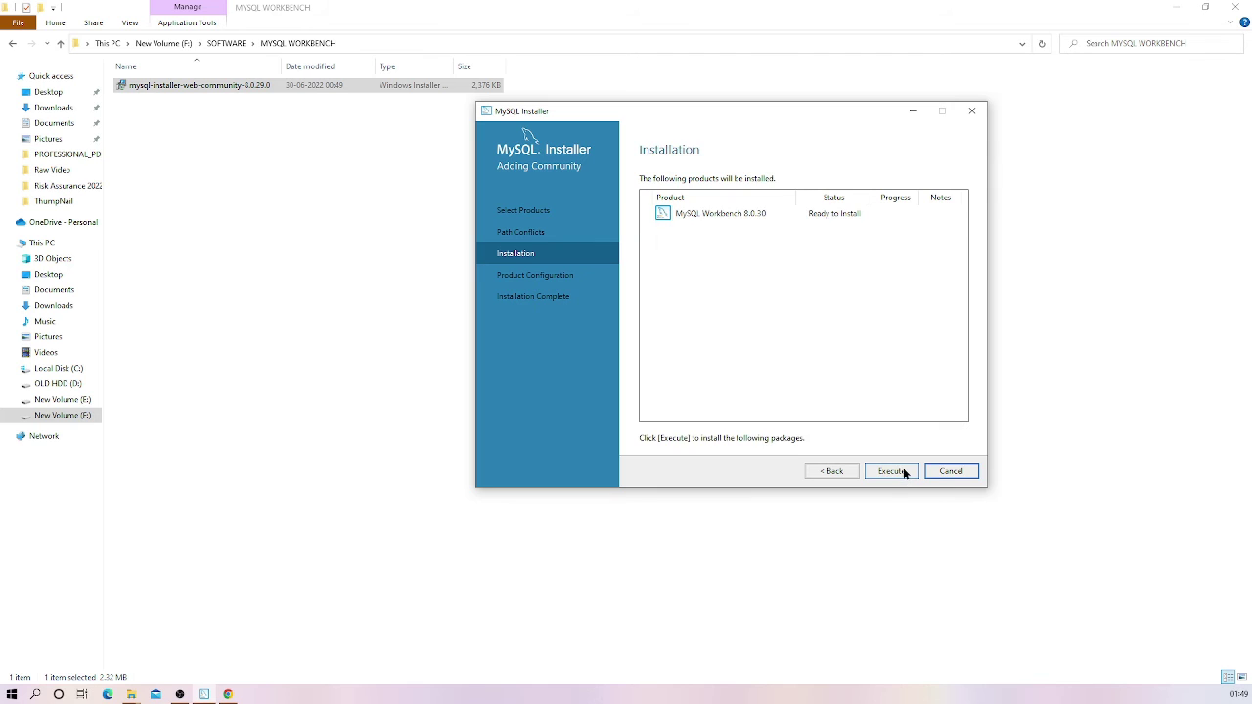
left_click(902, 471)
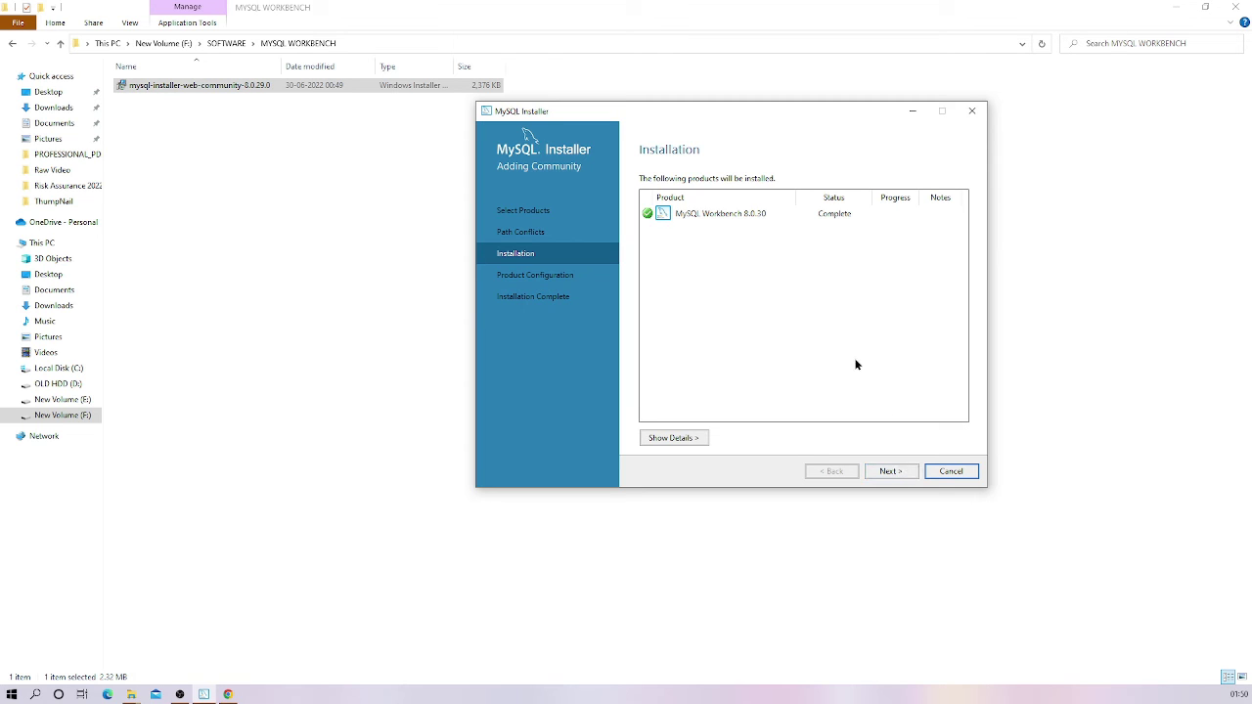
Copy the installation log to the clipboard and finish the setup with MySQL Workbench set to start after it
left_click(898, 473)
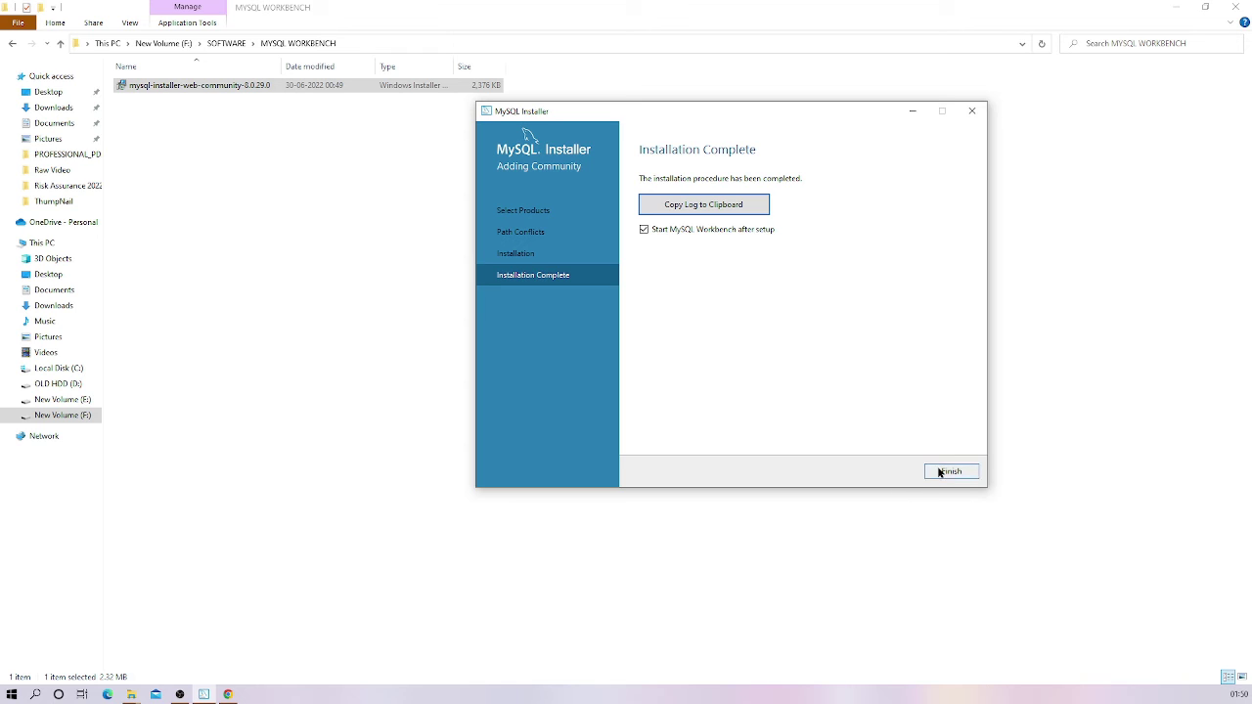
left_click(734, 206)
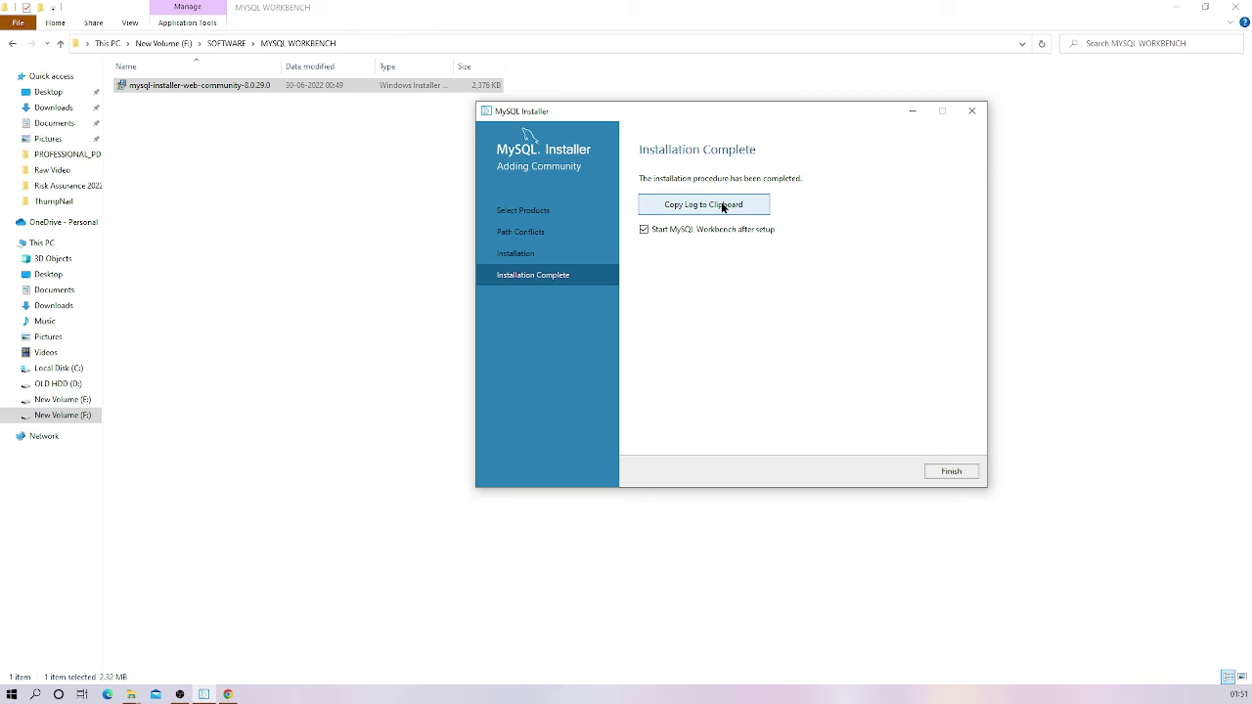
left_click(956, 471)
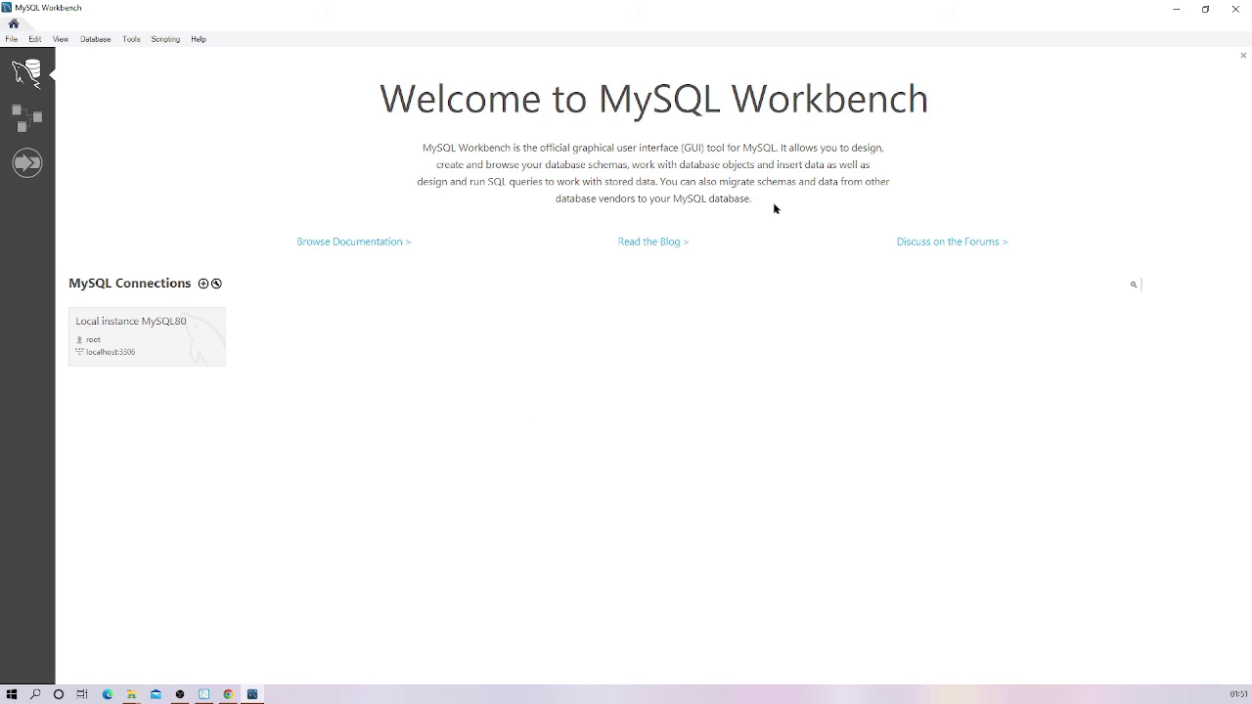
Open the Local instance MySQL80 connection in MySQL Workbench and close all its open query tabs
left_click(168, 353)
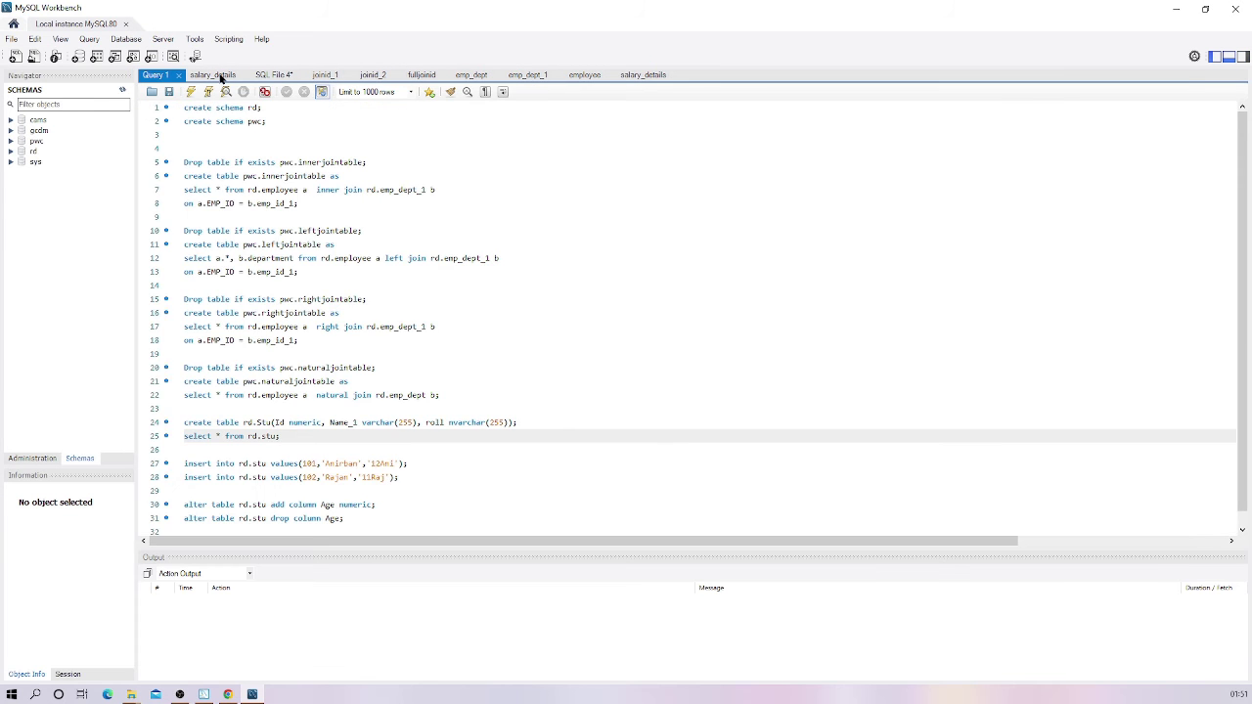
left_click(219, 75)
right_click(220, 77)
left_click(248, 93)
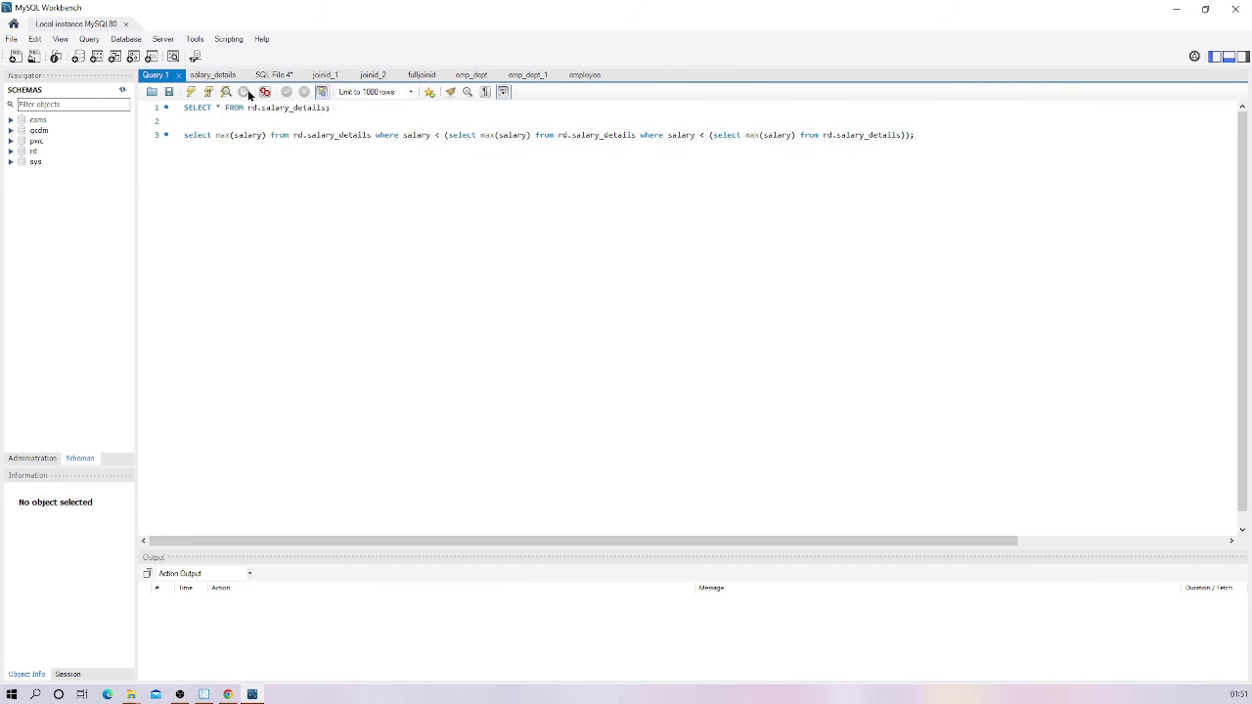
left_click(620, 352)
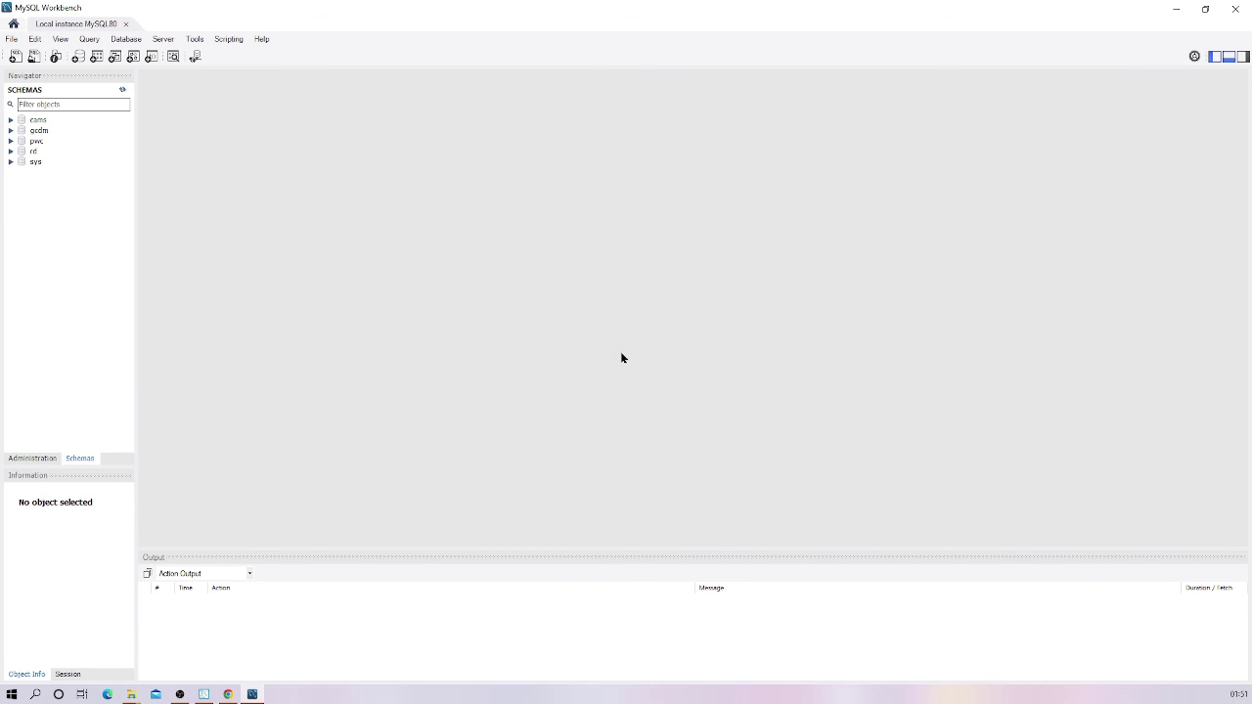